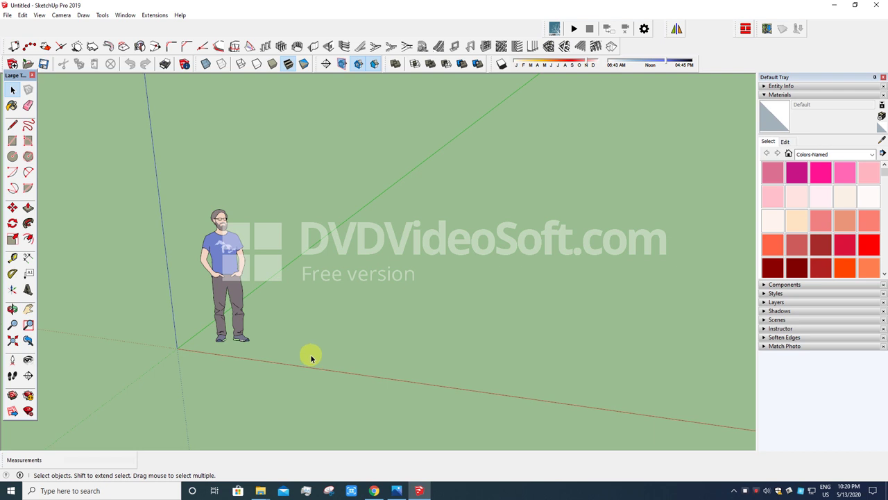
Draw a ground rectangle about 12' by 2' beside the figure and extrude it upward into a wall block
{"action": "key", "text": "r"}
{"action": "left_click", "coordinate": [305, 341]}
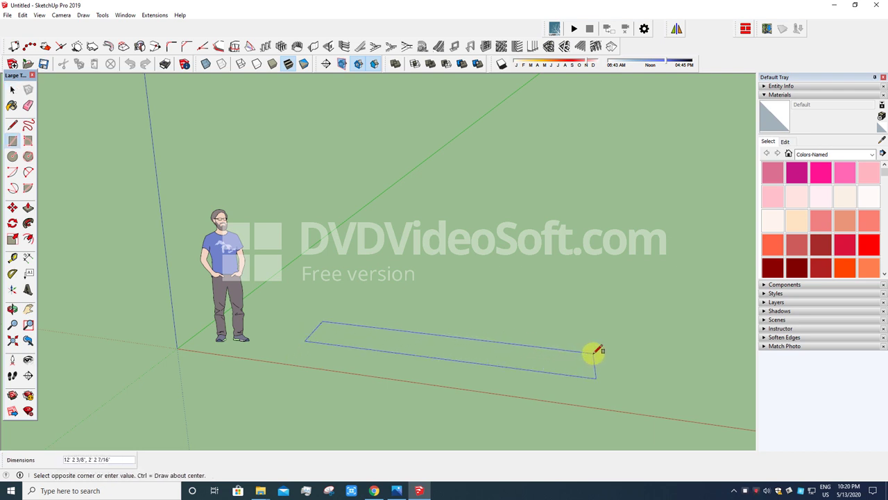
{"action": "left_click", "coordinate": [604, 355]}
{"action": "key", "text": "space"}
{"action": "key", "text": "p"}
{"action": "left_click_drag", "start_coordinate": [475, 357], "coordinate": [488, 211]}
{"action": "scroll", "coordinate": [488, 211], "scroll_direction": "down", "scroll_amount": 3}
{"action": "middle_click_drag", "start_coordinate": [488, 211], "coordinate": [470, 281]}
{"action": "scroll", "coordinate": [439, 275], "scroll_direction": "up", "scroll_amount": 2}
{"action": "key", "text": "space"}
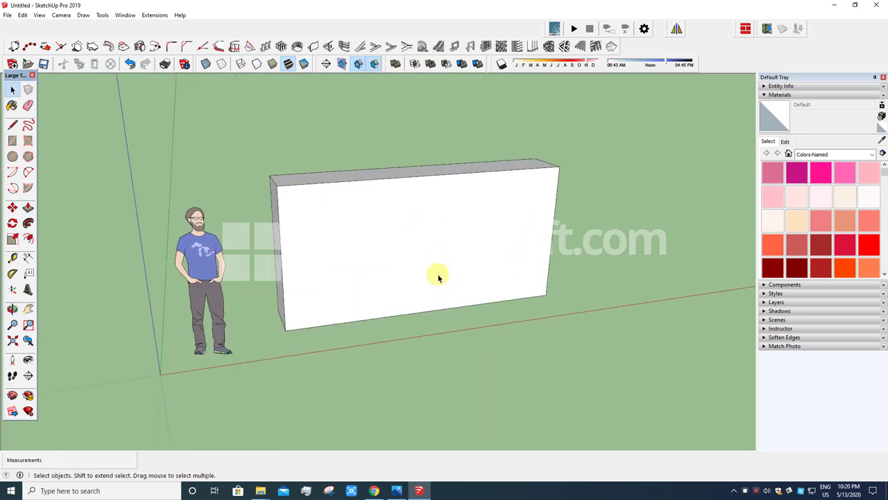
Copy the block's front face about 13' forward along the green axis as a separate flat panel
{"action": "left_click", "coordinate": [368, 288]}
{"action": "scroll", "coordinate": [365, 295], "scroll_direction": "down", "scroll_amount": 3}
{"action": "key", "text": "m"}
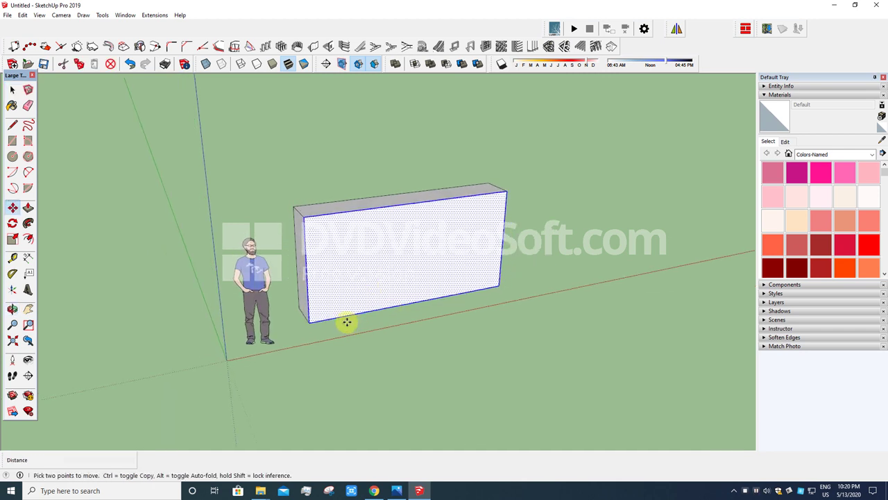
{"action": "key", "text": "ctrl"}
{"action": "left_click", "coordinate": [311, 322]}
{"action": "scroll", "coordinate": [311, 322], "scroll_direction": "down", "scroll_amount": 3}
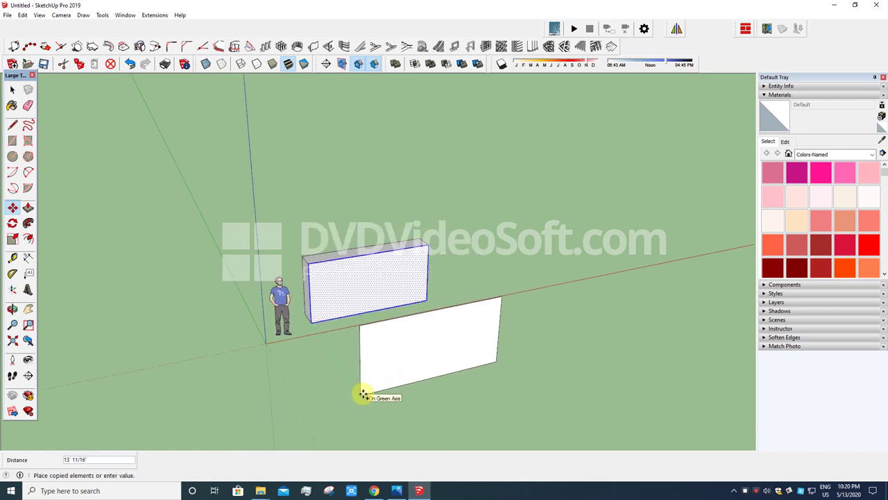
{"action": "left_click", "coordinate": [363, 394]}
{"action": "key", "text": "space"}
{"action": "left_click", "coordinate": [347, 391]}
{"action": "middle_click_drag", "start_coordinate": [347, 390], "coordinate": [524, 349]}
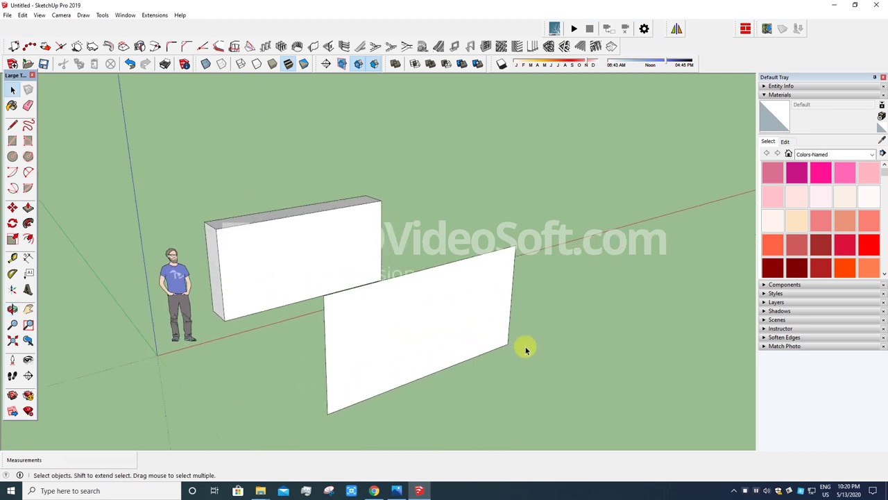
Import the image "sketchup-logo (1)" from the Desktop folder as a texture
{"action": "left_click", "coordinate": [8, 15]}
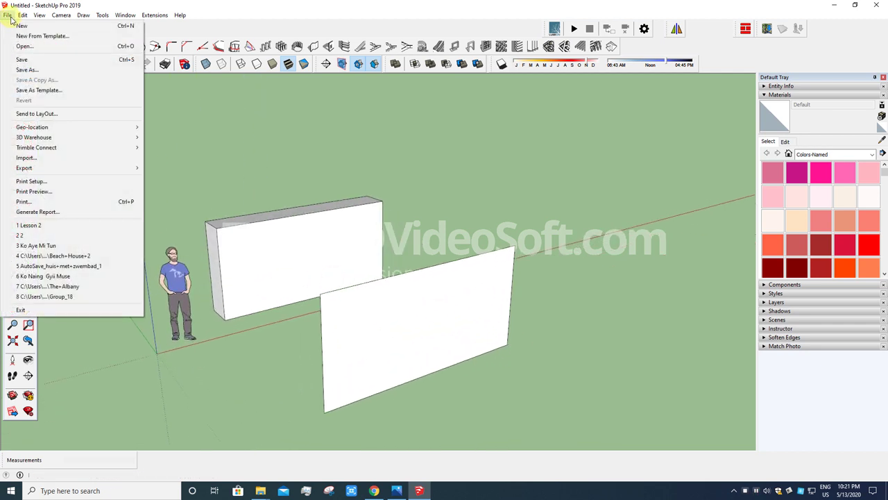
{"action": "left_click", "coordinate": [38, 161]}
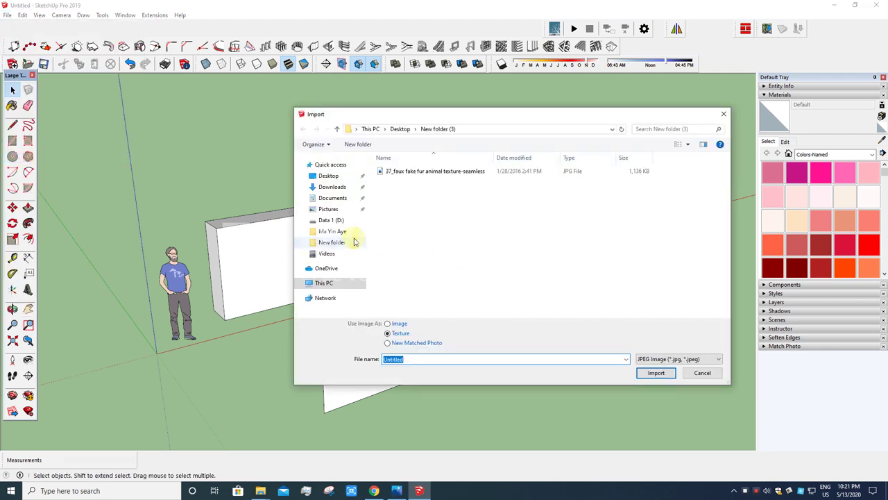
{"action": "left_click", "coordinate": [328, 175]}
{"action": "scroll", "coordinate": [488, 238], "scroll_direction": "down", "scroll_amount": 5}
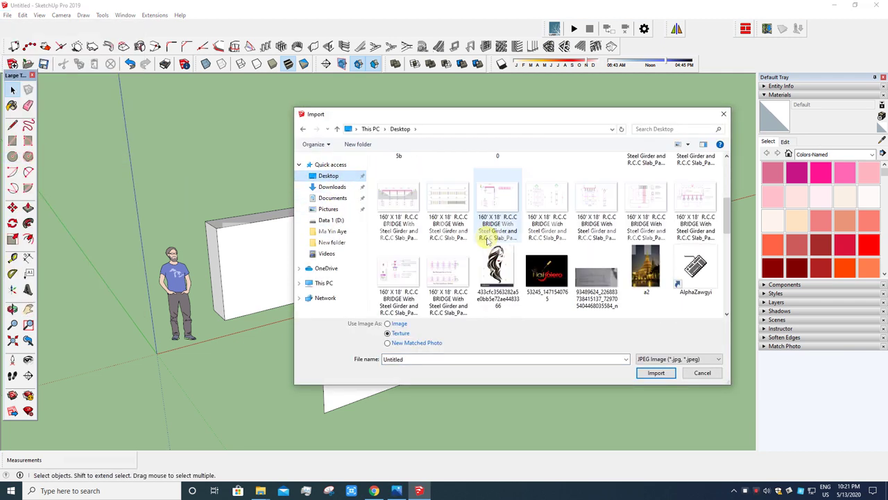
{"action": "scroll", "coordinate": [486, 240], "scroll_direction": "down", "scroll_amount": 8}
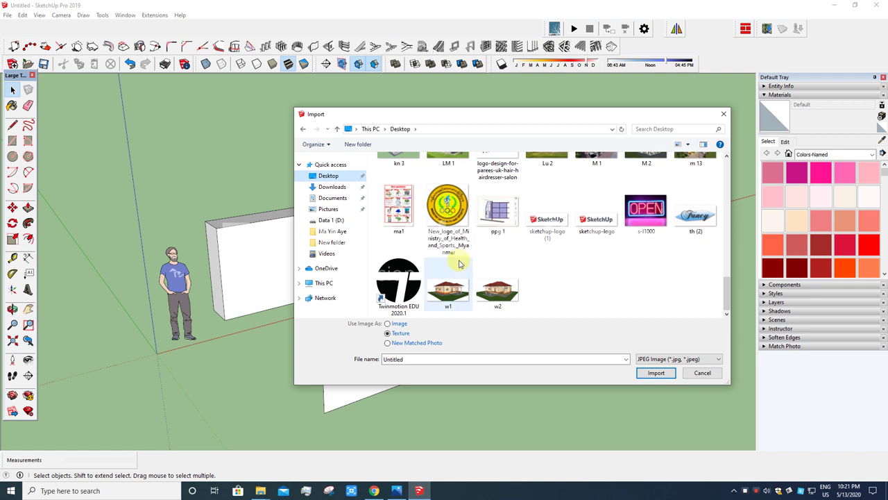
{"action": "left_click", "coordinate": [552, 222]}
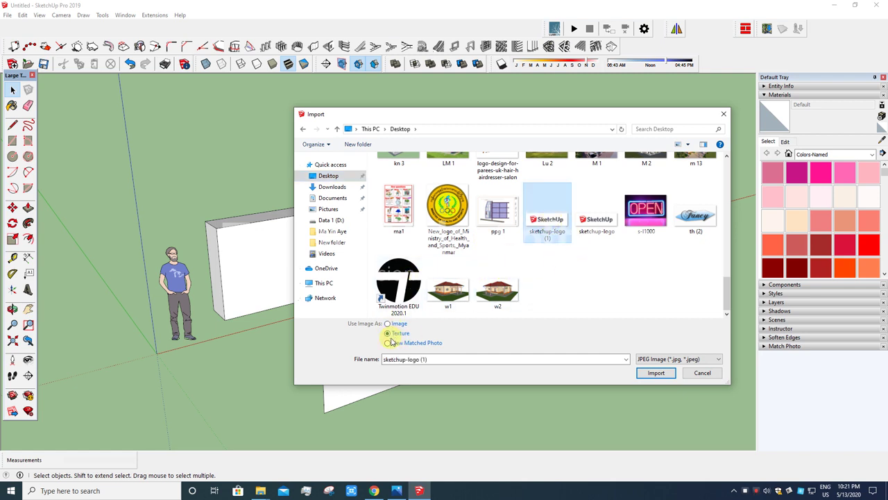
{"action": "left_click", "coordinate": [653, 375]}
Apply the imported logo texture to the copied flat panel by setting its start point and size
{"action": "scroll", "coordinate": [363, 366], "scroll_direction": "up", "scroll_amount": 3}
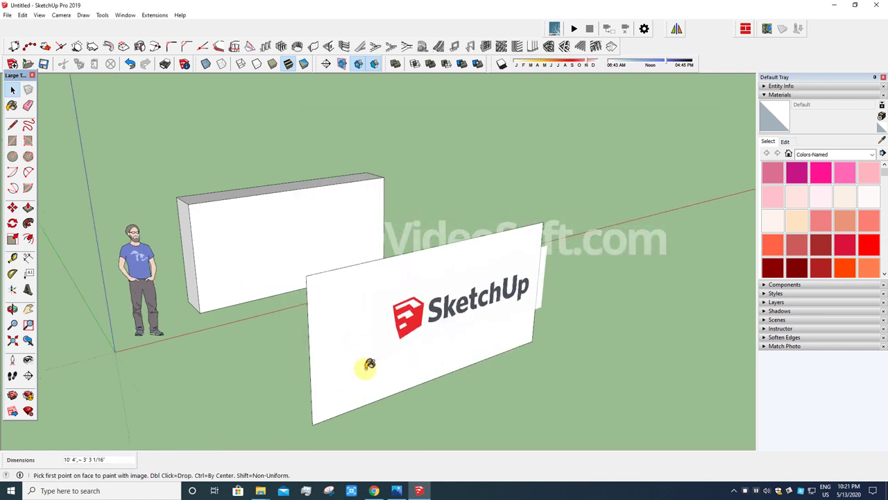
{"action": "left_click", "coordinate": [332, 397]}
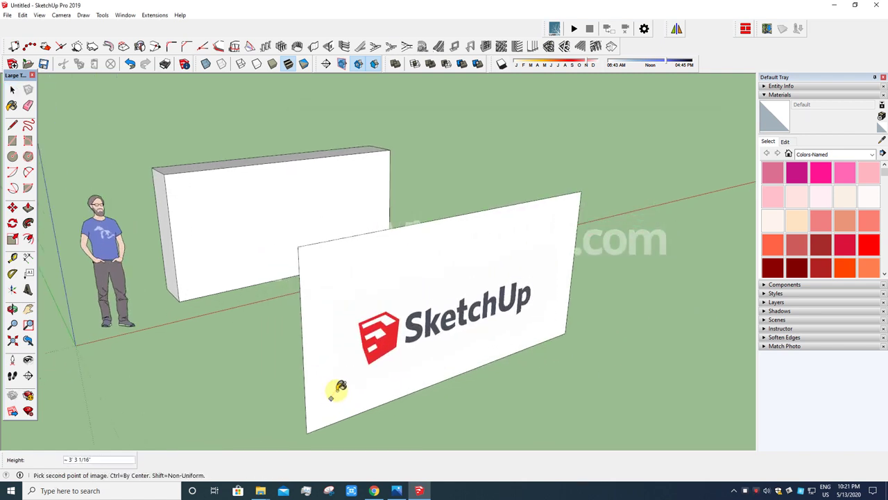
{"action": "left_click", "coordinate": [451, 273]}
{"action": "scroll", "coordinate": [419, 277], "scroll_direction": "down", "scroll_amount": 4}
{"action": "scroll", "coordinate": [453, 308], "scroll_direction": "up", "scroll_amount": 1}
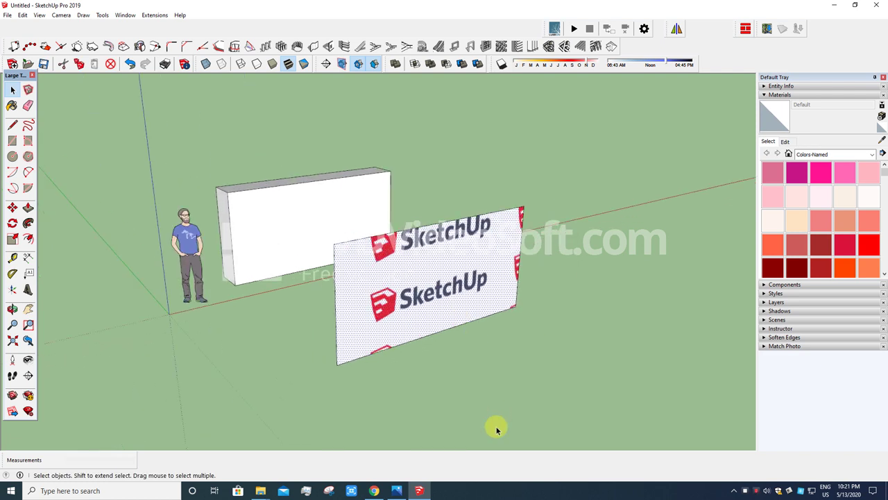
{"action": "scroll", "coordinate": [389, 321], "scroll_direction": "up", "scroll_amount": 2}
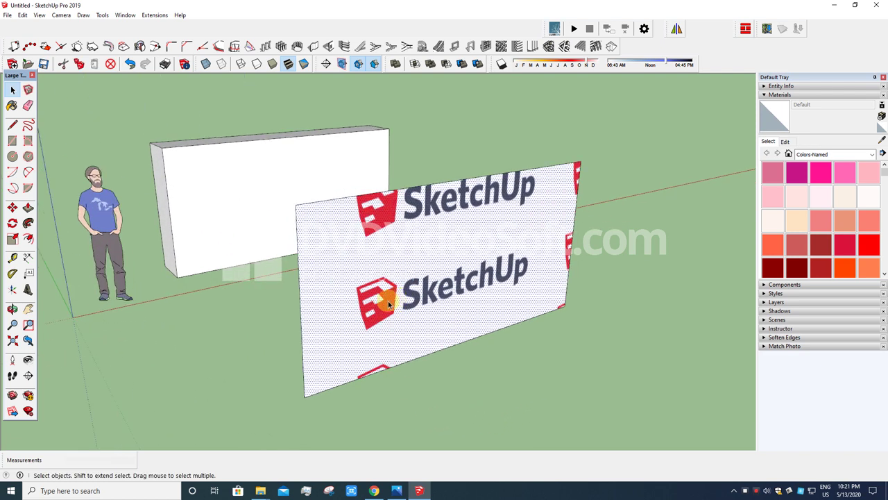
Reposition the panel's texture by moving its pins to the panel corners so a single logo fills the face
{"action": "right_click", "coordinate": [382, 284]}
{"action": "mouse_move", "coordinate": [420, 402]}
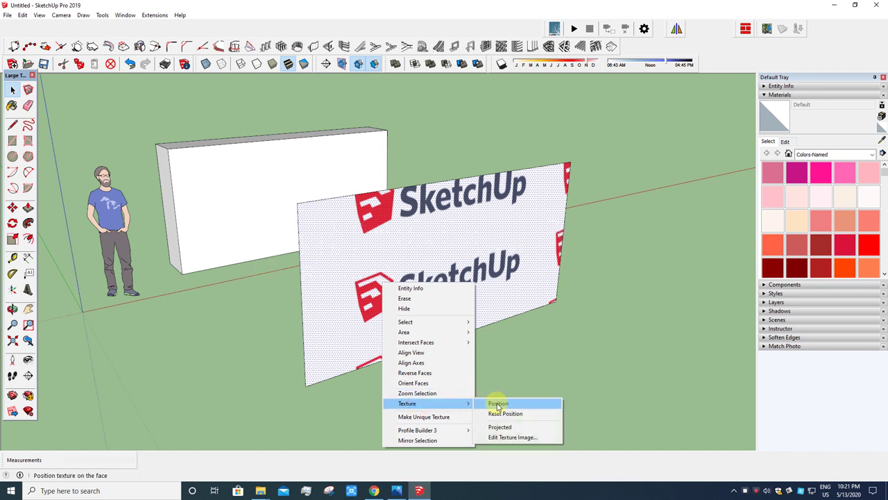
{"action": "left_click", "coordinate": [497, 404]}
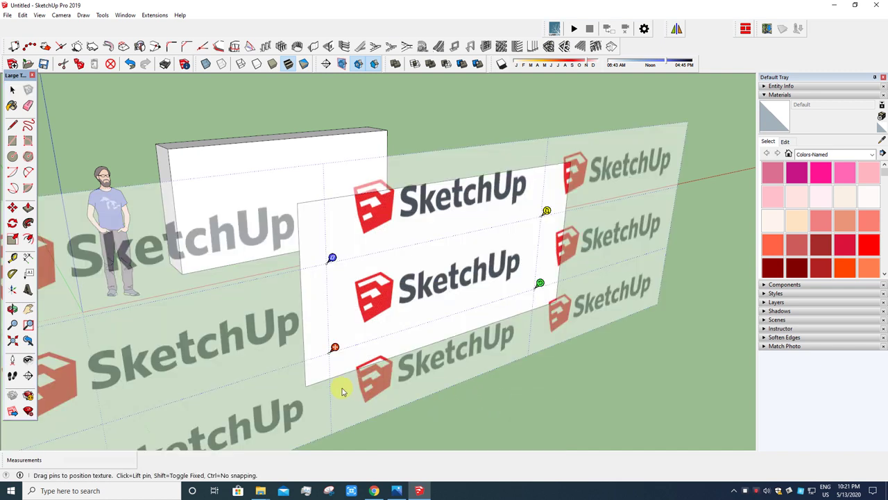
{"action": "left_click_drag", "start_coordinate": [335, 349], "coordinate": [313, 381]}
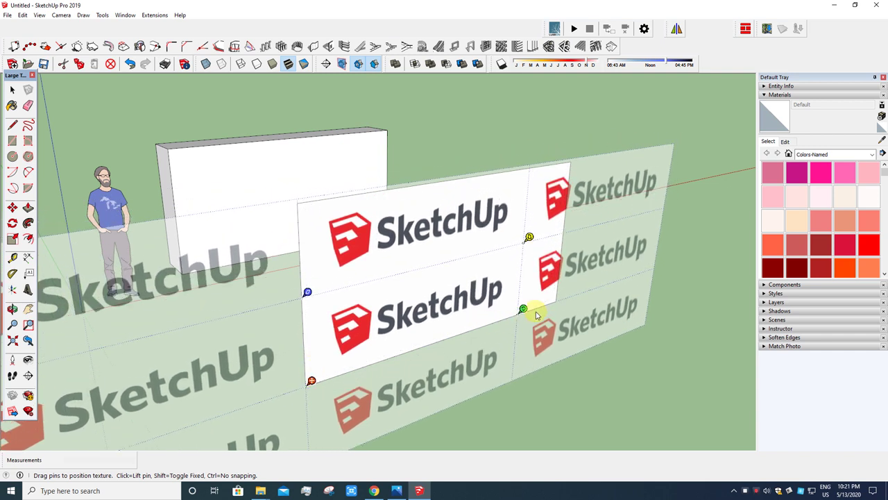
{"action": "left_click_drag", "start_coordinate": [525, 311], "coordinate": [562, 298]}
{"action": "left_click_drag", "start_coordinate": [306, 269], "coordinate": [303, 198]}
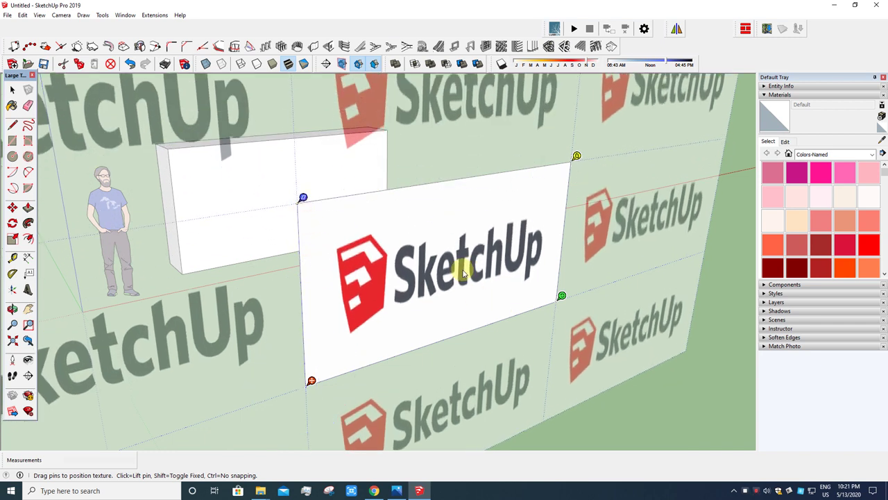
{"action": "scroll", "coordinate": [470, 287], "scroll_direction": "down", "scroll_amount": 5}
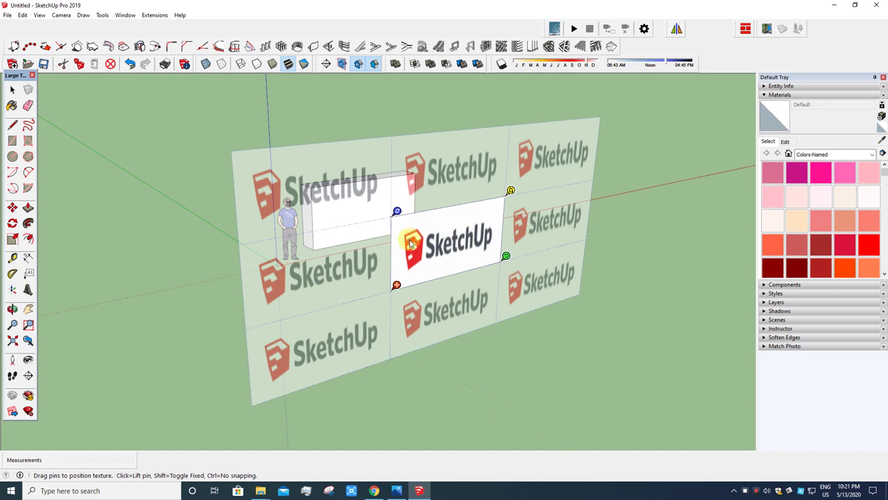
{"action": "key", "text": "Return"}
{"action": "middle_click_drag", "start_coordinate": [380, 299], "coordinate": [382, 319]}
{"action": "scroll", "coordinate": [558, 246], "scroll_direction": "up", "scroll_amount": 2}
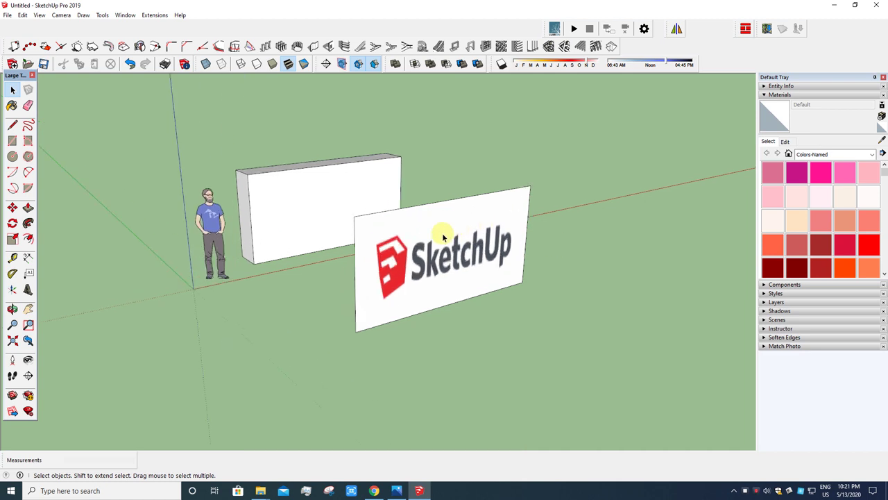
Sample the logo material from the flat panel and paint it onto the block's front face
{"action": "left_click", "coordinate": [884, 142]}
{"action": "left_click", "coordinate": [420, 270]}
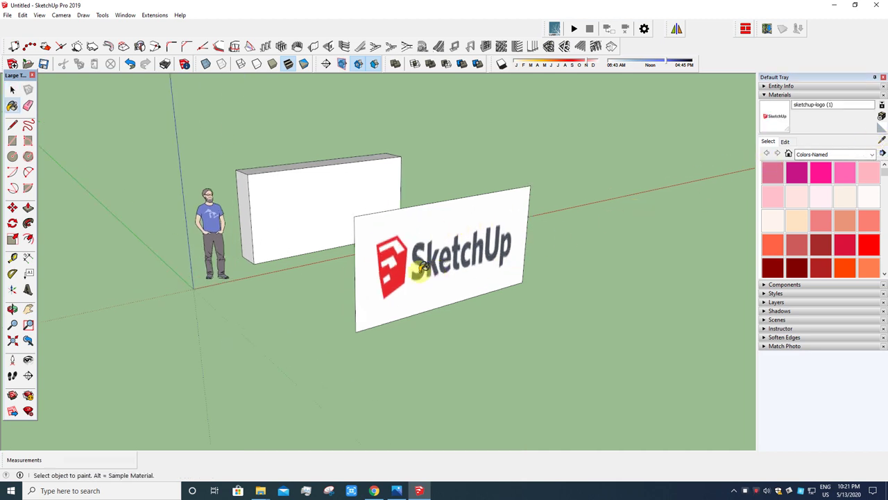
{"action": "left_click", "coordinate": [277, 220]}
{"action": "key", "text": "space"}
{"action": "scroll", "coordinate": [309, 278], "scroll_direction": "up", "scroll_amount": 2}
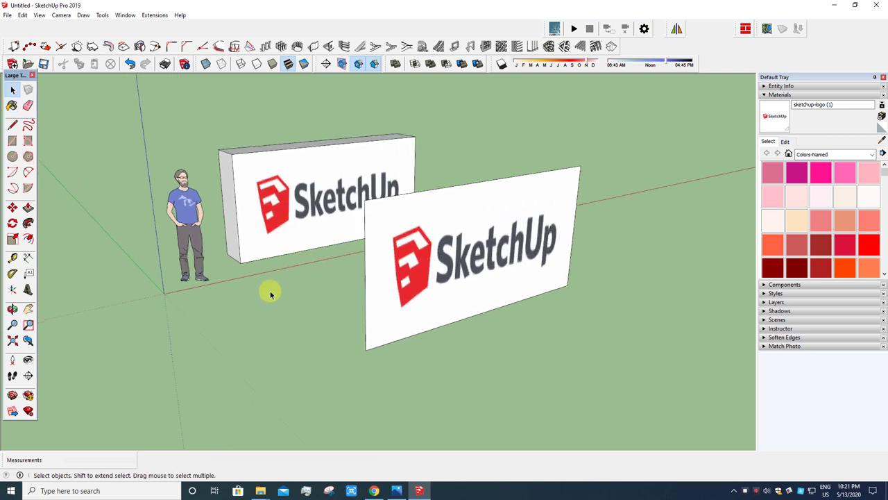
Draw a second ground rectangle about 28' by 3' 7" beyond the logo block along the red axis
{"action": "middle_click_drag", "start_coordinate": [270, 294], "coordinate": [423, 289]}
{"action": "scroll", "coordinate": [292, 291], "scroll_direction": "down", "scroll_amount": 2}
{"action": "key", "text": "r"}
{"action": "left_click", "coordinate": [345, 285]}
{"action": "left_click", "coordinate": [719, 339]}
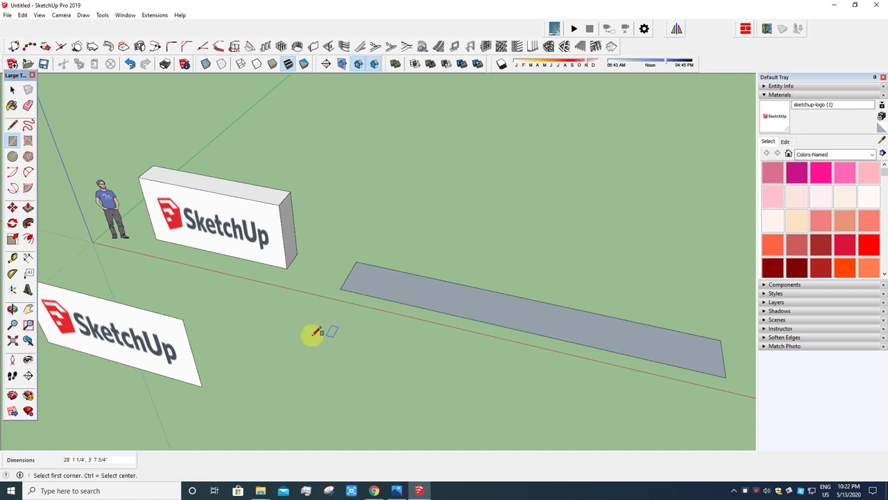
{"action": "middle_click_drag", "start_coordinate": [313, 333], "coordinate": [524, 328]}
{"action": "scroll", "coordinate": [523, 328], "scroll_direction": "up", "scroll_amount": 2}
{"action": "key", "text": "space"}
Draw two opposite-bulging arcs along the long rectangle's front edge, meeting at its midpoint in an S-curve
{"action": "key", "text": "a"}
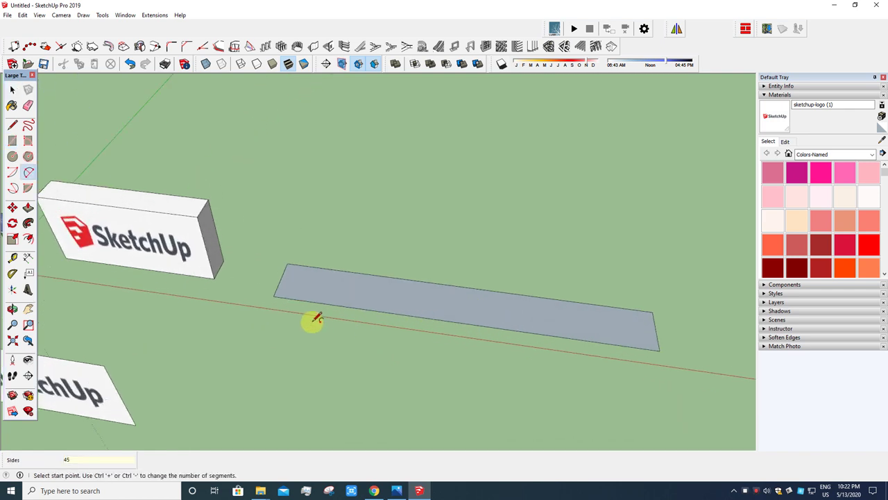
{"action": "left_click", "coordinate": [274, 296]}
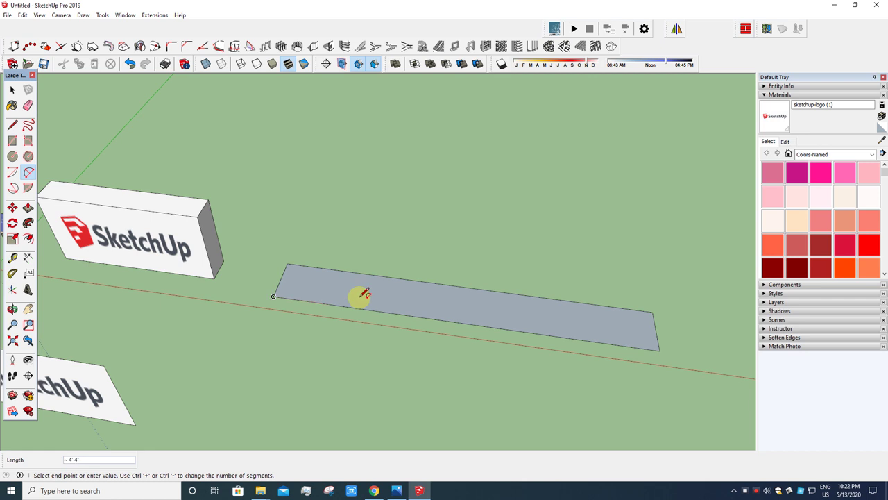
{"action": "left_click", "coordinate": [461, 321]}
{"action": "scroll", "coordinate": [408, 303], "scroll_direction": "up", "scroll_amount": 1}
{"action": "left_click", "coordinate": [408, 303]}
{"action": "left_click", "coordinate": [469, 326]}
{"action": "scroll", "coordinate": [462, 327], "scroll_direction": "down", "scroll_amount": 1}
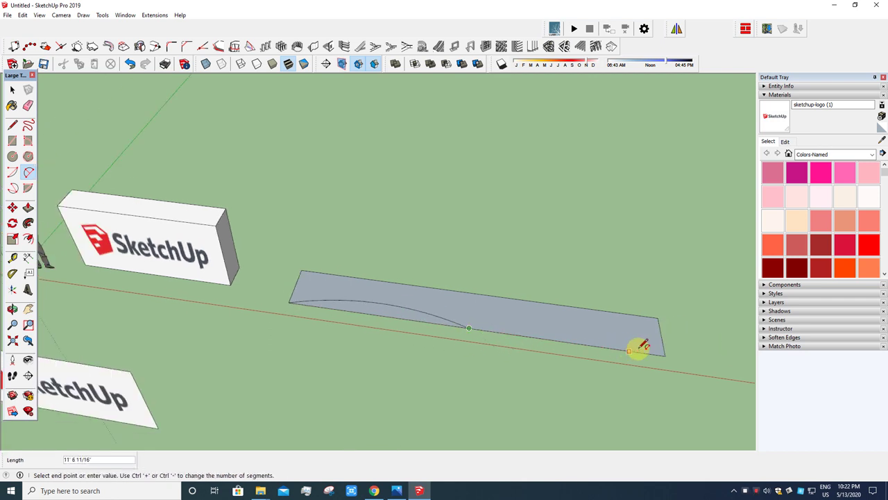
{"action": "left_click", "coordinate": [660, 351]}
{"action": "left_click", "coordinate": [598, 360]}
Erase the leftover straight front edges so the S-curve bounds the long face
{"action": "key", "text": "space"}
{"action": "key", "text": "e"}
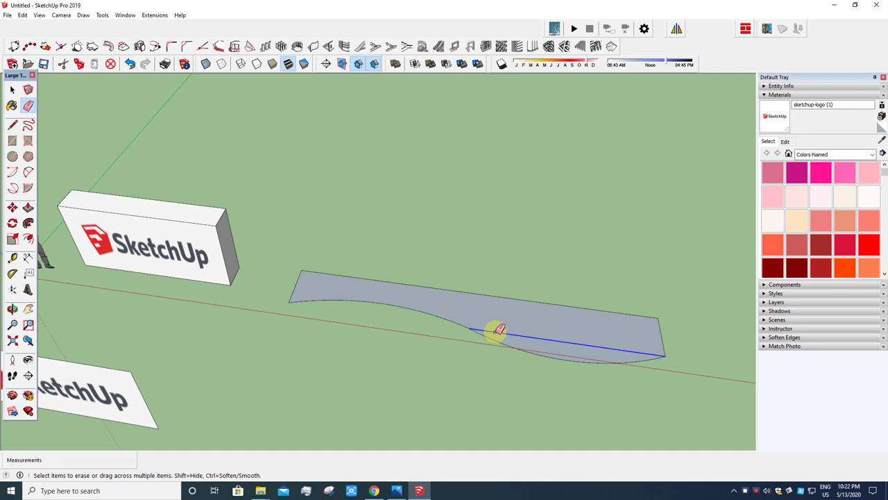
{"action": "mouse_move", "coordinate": [499, 331]}
{"action": "middle_mouse_down"}
{"action": "mouse_move", "coordinate": [422, 340]}
{"action": "mouse_move", "coordinate": [452, 333]}
{"action": "middle_mouse_up"}
{"action": "key", "text": "space"}
Extrude the S-curved face upward into a curved wall
{"action": "scroll", "coordinate": [498, 344], "scroll_direction": "up", "scroll_amount": 1}
{"action": "key", "text": "p"}
{"action": "left_click_drag", "start_coordinate": [461, 337], "coordinate": [460, 284]}
{"action": "key", "text": "space"}
Copy the curved wall's flat back face about 19' to the front of the wall as a separate panel
{"action": "middle_click_drag", "start_coordinate": [452, 337], "coordinate": [330, 370]}
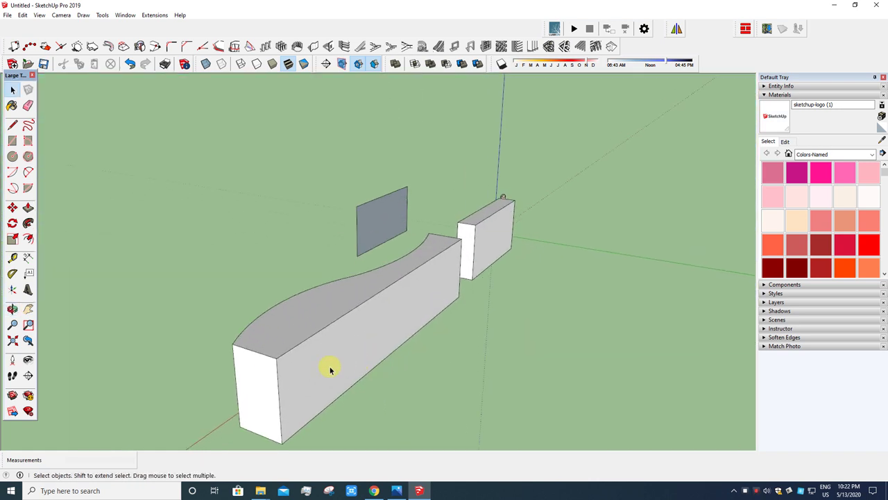
{"action": "left_click", "coordinate": [330, 370]}
{"action": "middle_click_drag", "start_coordinate": [341, 331], "coordinate": [416, 382]}
{"action": "key", "text": "m"}
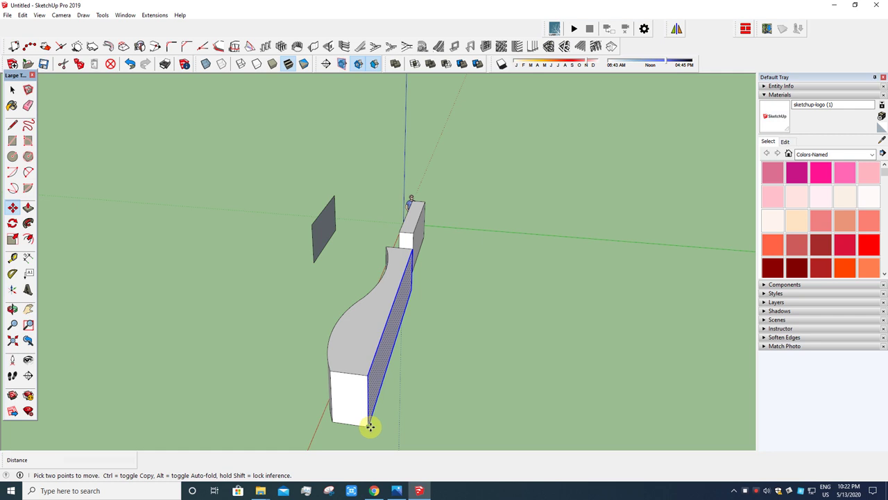
{"action": "key", "text": "ctrl"}
{"action": "left_click", "coordinate": [370, 426]}
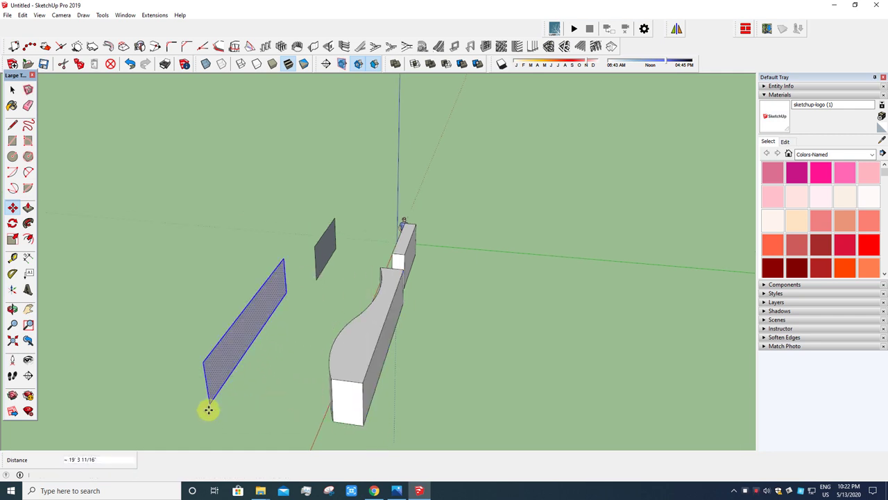
{"action": "left_click", "coordinate": [208, 409]}
{"action": "key", "text": "space"}
Soften the vertical seam between the two curves on the wall's front face
{"action": "mouse_move", "coordinate": [222, 414]}
{"action": "middle_mouse_down"}
{"action": "mouse_move", "coordinate": [560, 335]}
{"action": "mouse_move", "coordinate": [430, 312]}
{"action": "mouse_move", "coordinate": [453, 357]}
{"action": "middle_mouse_up"}
{"action": "key", "text": "e"}
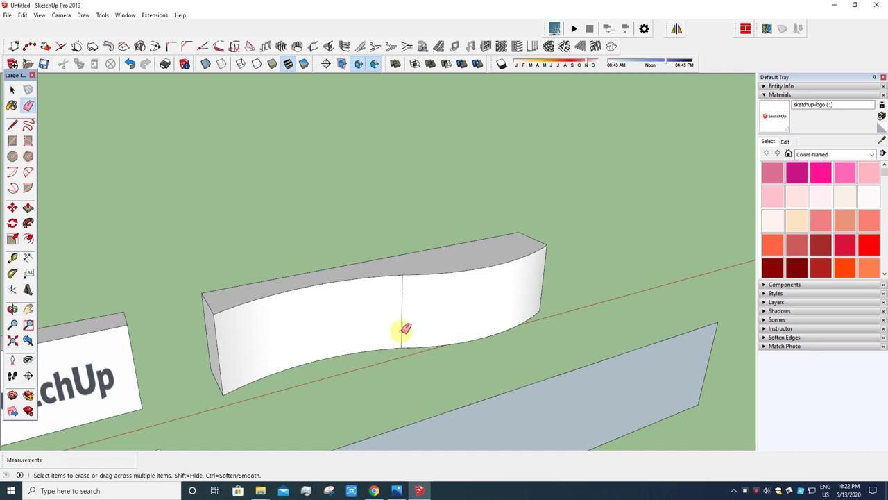
{"action": "scroll", "coordinate": [366, 302], "scroll_direction": "down", "scroll_amount": 5}
{"action": "key", "text": "space"}
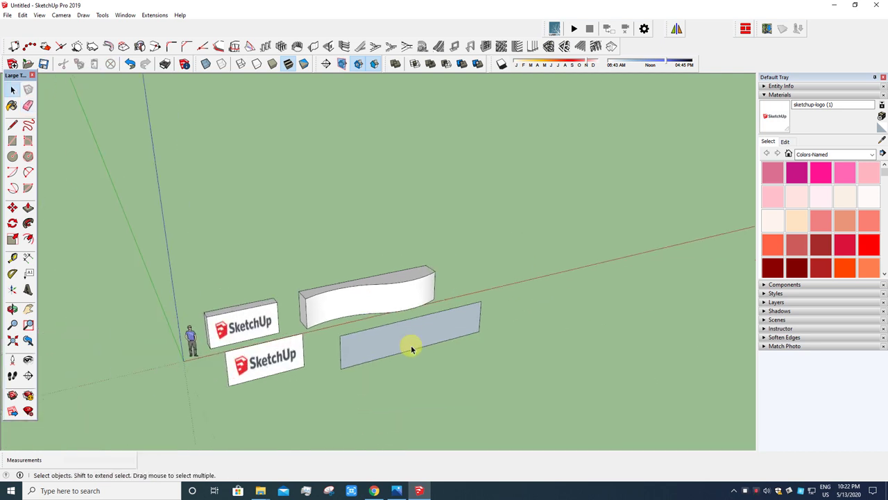
{"action": "scroll", "coordinate": [410, 347], "scroll_direction": "up", "scroll_amount": 2}
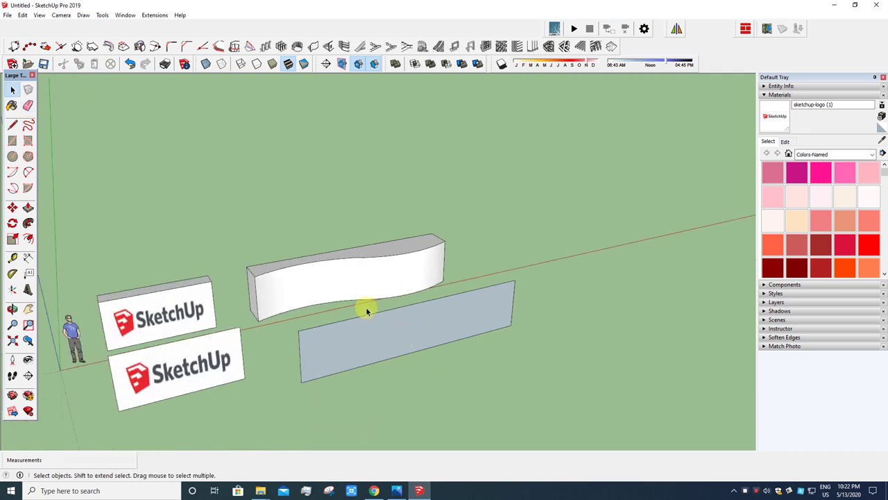
Import the sketchup-logo (1) image as a texture and place it on the flat panel in front of the curved wall
{"action": "left_click", "coordinate": [8, 14]}
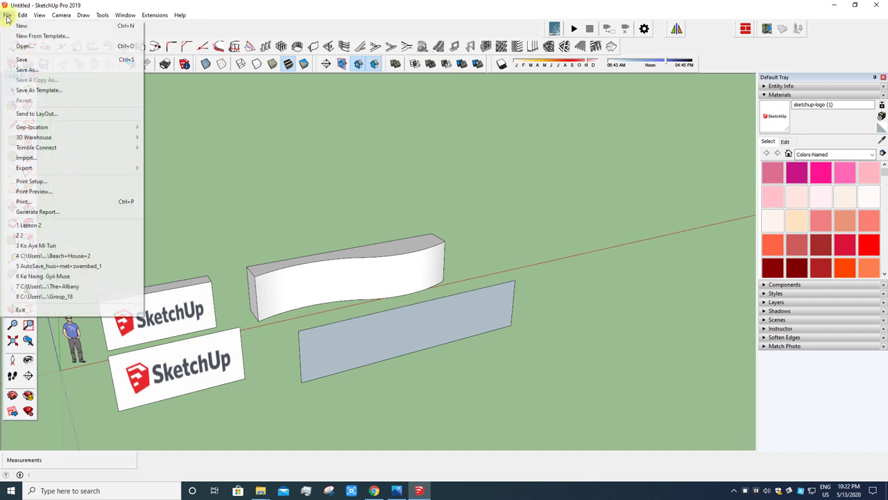
{"action": "left_click", "coordinate": [54, 159]}
{"action": "scroll", "coordinate": [486, 222], "scroll_direction": "down", "scroll_amount": 3}
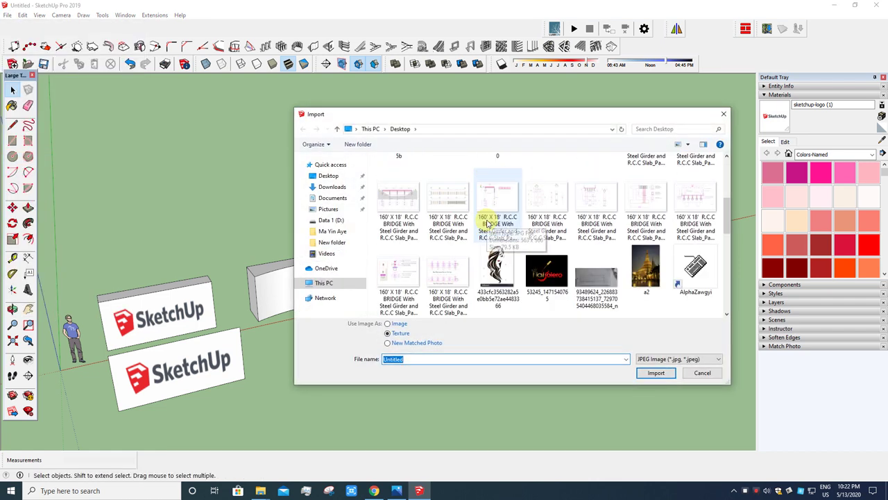
{"action": "scroll", "coordinate": [488, 222], "scroll_direction": "down", "scroll_amount": 6}
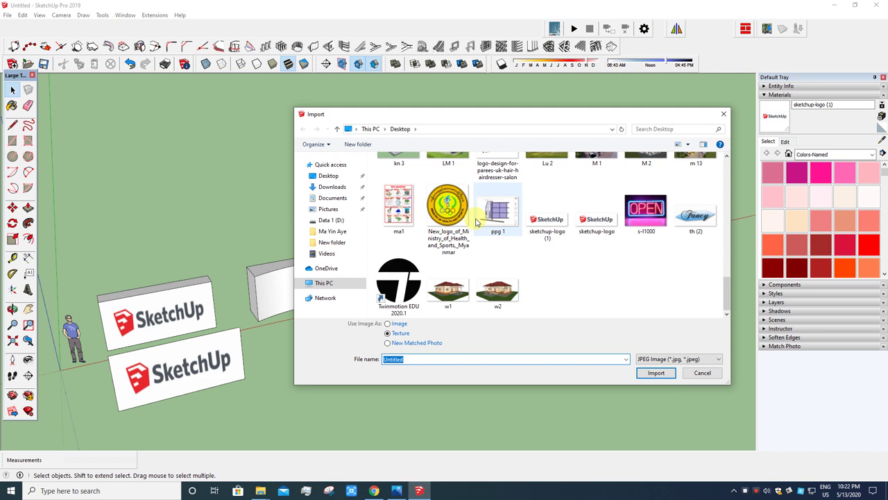
{"action": "left_click", "coordinate": [542, 222]}
{"action": "left_click", "coordinate": [655, 372]}
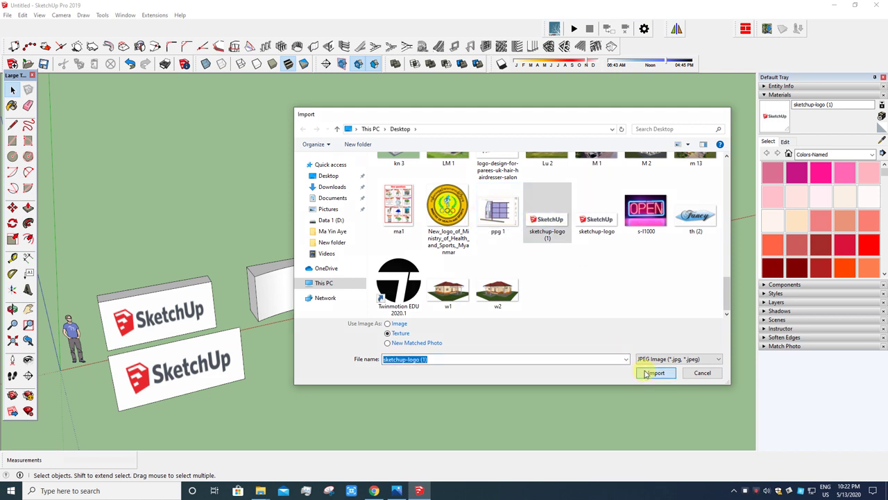
{"action": "left_click", "coordinate": [319, 377]}
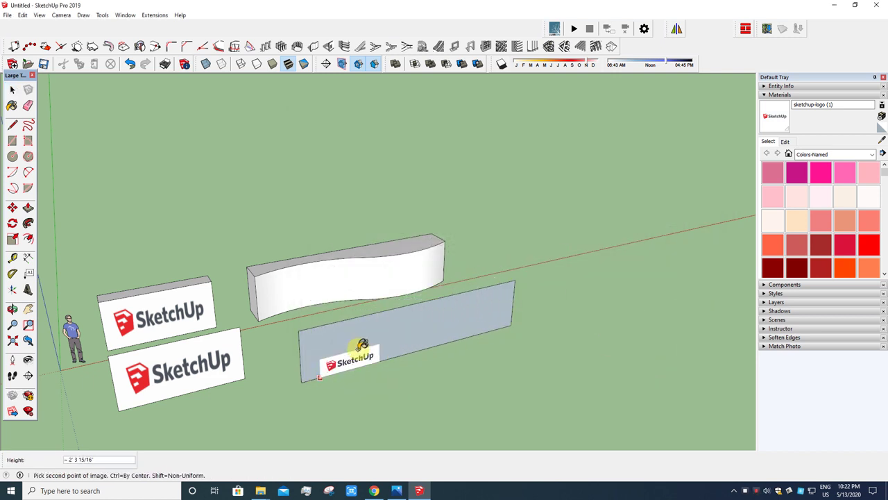
{"action": "left_click", "coordinate": [340, 354]}
Reposition and scale the panel's texture by its corner pins so a single logo fills the whole face
{"action": "scroll", "coordinate": [342, 349], "scroll_direction": "up", "scroll_amount": 2}
{"action": "right_click", "coordinate": [341, 332]}
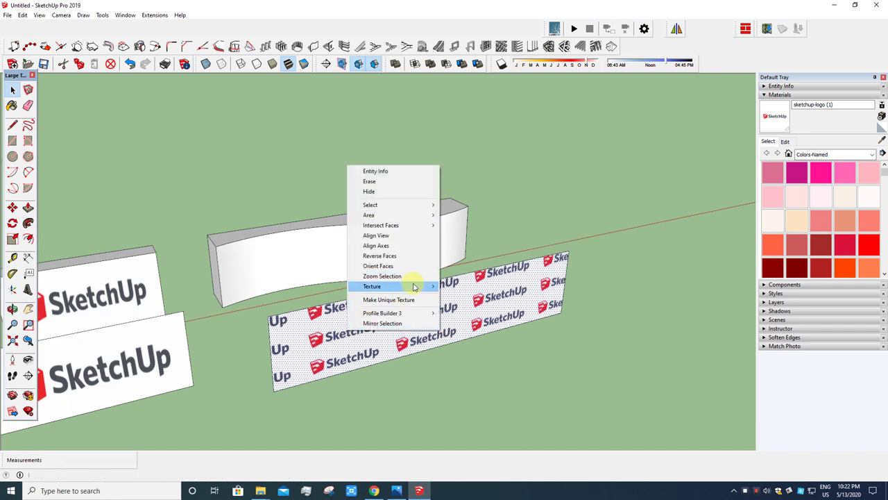
{"action": "left_click", "coordinate": [455, 284]}
{"action": "left_click_drag", "start_coordinate": [306, 352], "coordinate": [279, 385]}
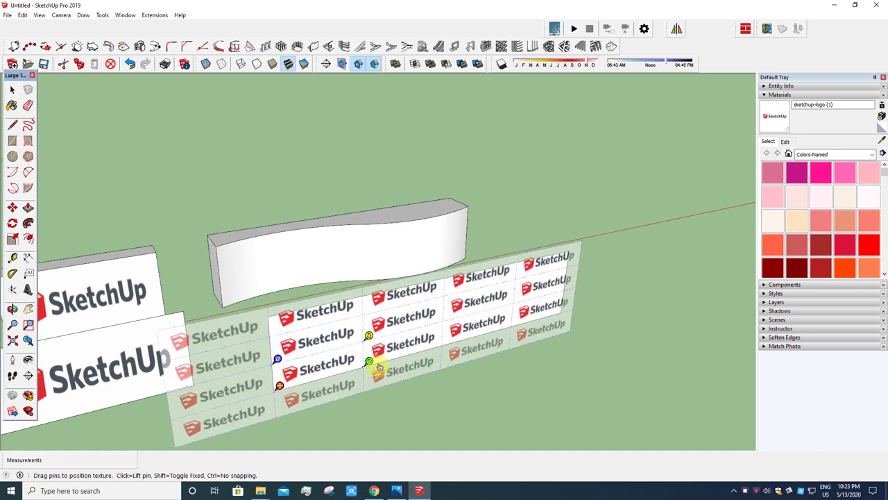
{"action": "mouse_move", "coordinate": [371, 361]}
{"action": "left_mouse_down"}
{"action": "mouse_move", "coordinate": [569, 312]}
{"action": "mouse_move", "coordinate": [566, 306]}
{"action": "left_mouse_up"}
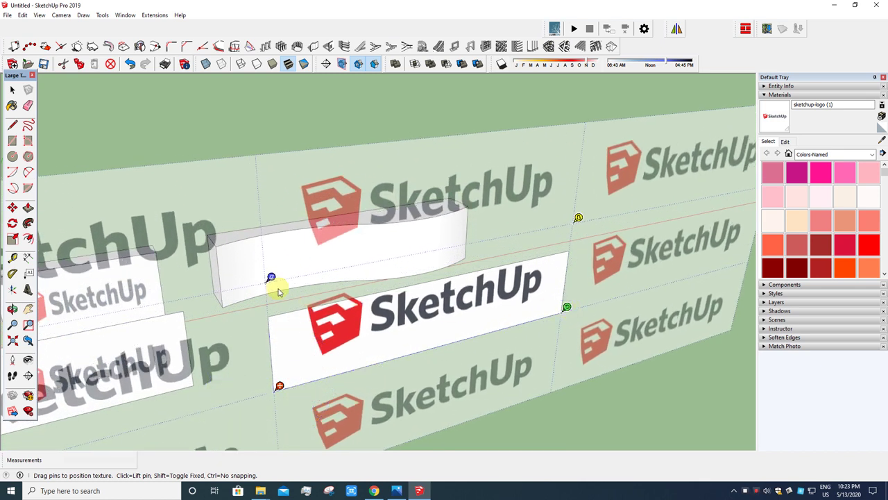
{"action": "left_click_drag", "start_coordinate": [270, 278], "coordinate": [273, 310]}
{"action": "scroll", "coordinate": [417, 331], "scroll_direction": "down", "scroll_amount": 2}
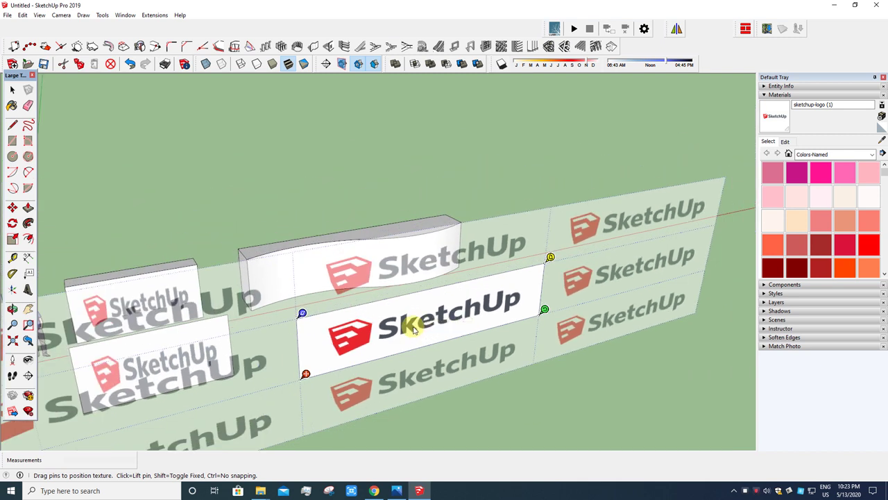
{"action": "key", "text": "Return"}
{"action": "scroll", "coordinate": [402, 347], "scroll_direction": "down", "scroll_amount": 4}
{"action": "key", "text": "Escape"}
{"action": "scroll", "coordinate": [376, 351], "scroll_direction": "up", "scroll_amount": 2}
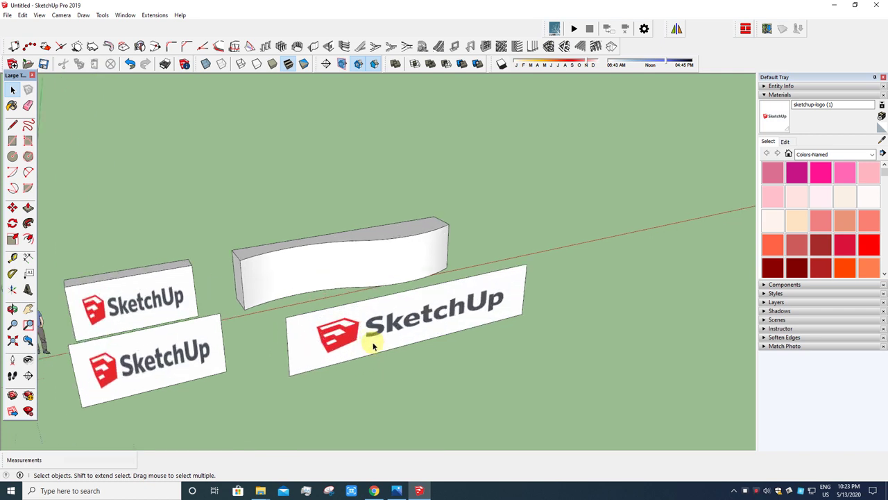
Sample the panel's logo texture and try painting it onto the curved wall's front face
{"action": "left_click", "coordinate": [881, 140]}
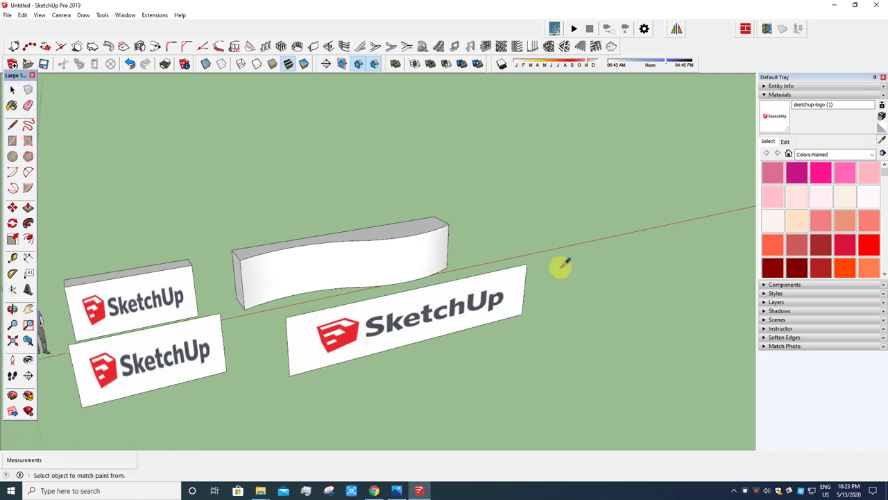
{"action": "left_click", "coordinate": [430, 309]}
{"action": "left_click", "coordinate": [416, 261]}
{"action": "left_click", "coordinate": [382, 261]}
{"action": "left_click", "coordinate": [340, 260]}
{"action": "scroll", "coordinate": [337, 260], "scroll_direction": "up", "scroll_amount": 3}
{"action": "key", "text": "space"}
{"action": "scroll", "coordinate": [331, 270], "scroll_direction": "down", "scroll_amount": 3}
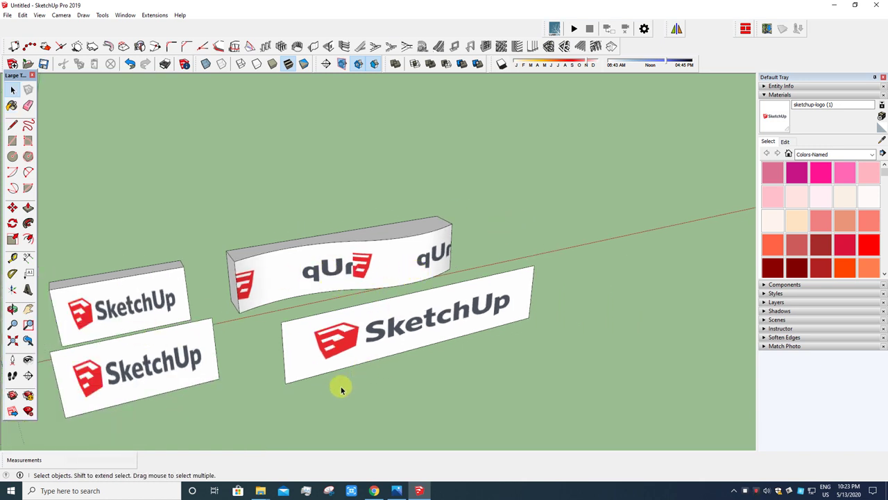
Set the logo texture on the flat panel in front of the curved wall to Projected
{"action": "middle_click_drag", "start_coordinate": [369, 369], "coordinate": [377, 364]}
{"action": "scroll", "coordinate": [380, 366], "scroll_direction": "down", "scroll_amount": 1}
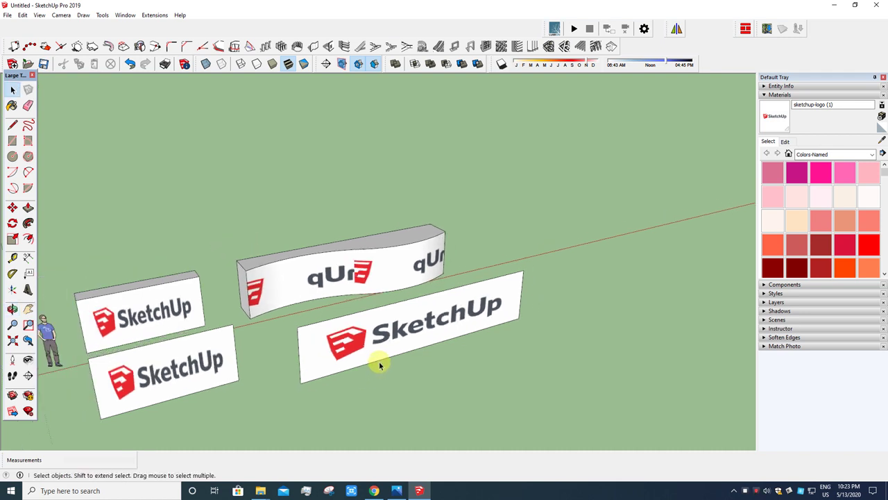
{"action": "left_click", "coordinate": [389, 337]}
{"action": "right_click", "coordinate": [390, 338]}
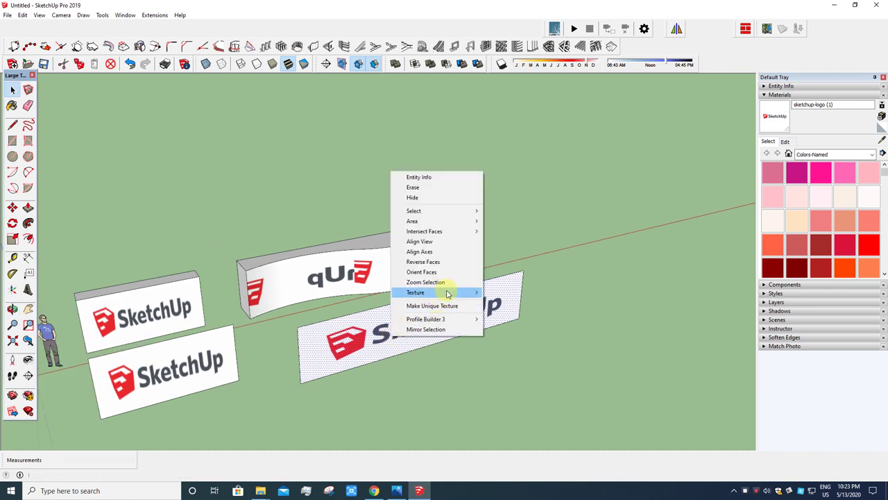
{"action": "mouse_move", "coordinate": [447, 292]}
{"action": "left_click", "coordinate": [524, 316]}
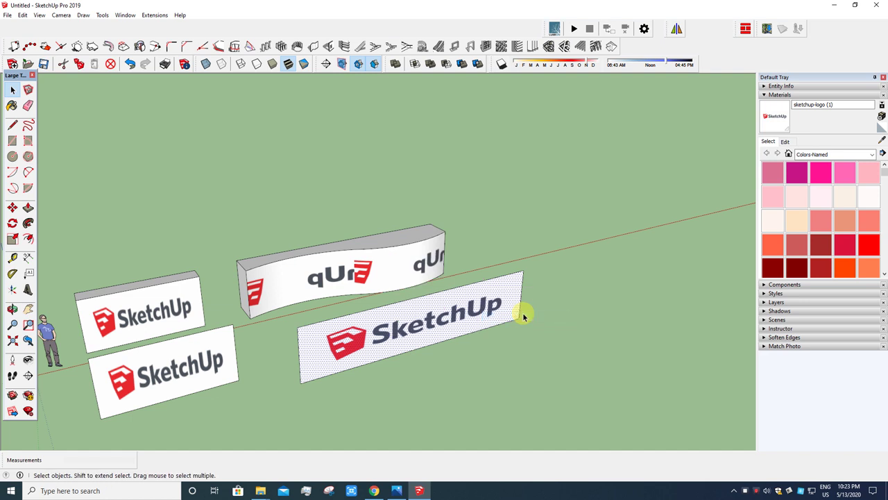
{"action": "left_click", "coordinate": [543, 327]}
Sample the projected logo from the panel and paint it onto both curved parts of the wall's front face
{"action": "left_click", "coordinate": [882, 141]}
{"action": "left_click", "coordinate": [431, 323]}
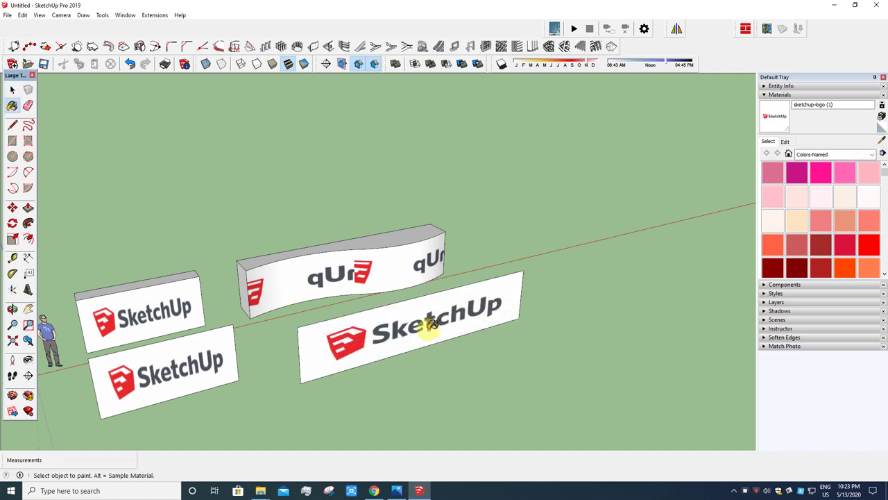
{"action": "left_click", "coordinate": [313, 282]}
{"action": "left_click", "coordinate": [389, 269]}
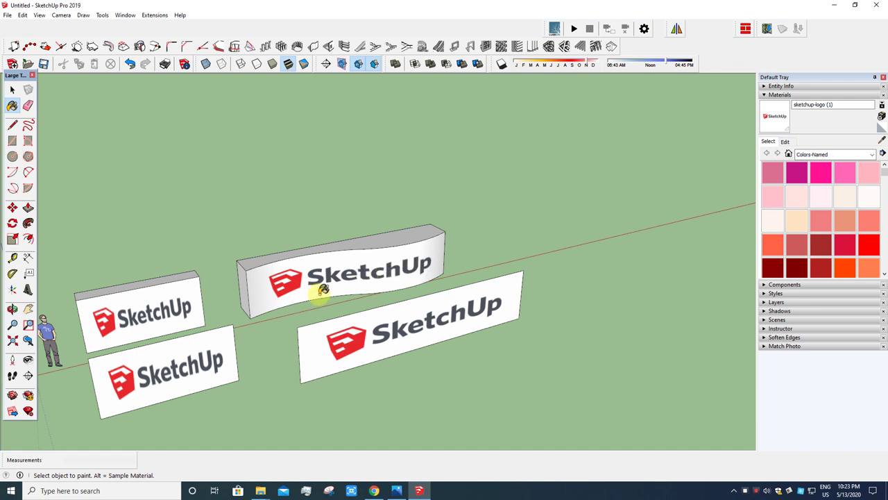
{"action": "key", "text": "space"}
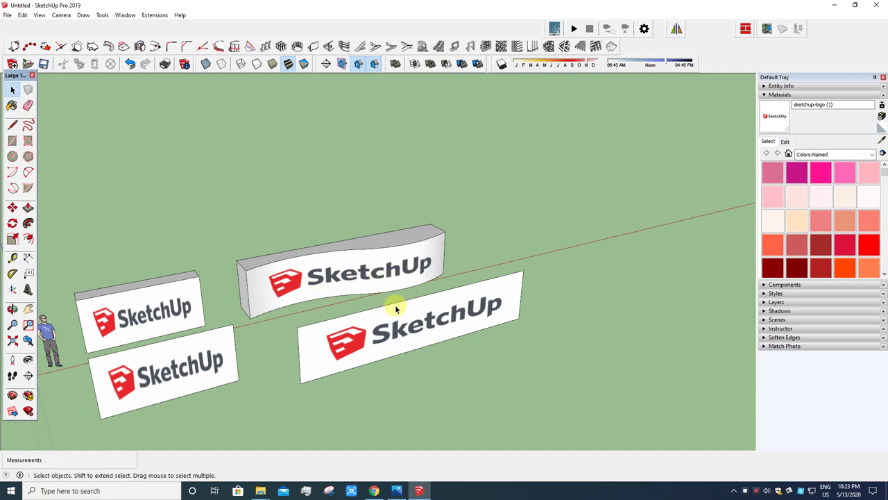
{"action": "scroll", "coordinate": [416, 305], "scroll_direction": "down", "scroll_amount": 3}
{"action": "mouse_move", "coordinate": [440, 301]}
{"action": "middle_mouse_down"}
{"action": "mouse_move", "coordinate": [312, 303]}
{"action": "mouse_move", "coordinate": [440, 294]}
{"action": "mouse_move", "coordinate": [460, 302]}
{"action": "mouse_move", "coordinate": [407, 299]}
{"action": "mouse_move", "coordinate": [284, 323]}
{"action": "middle_mouse_up"}
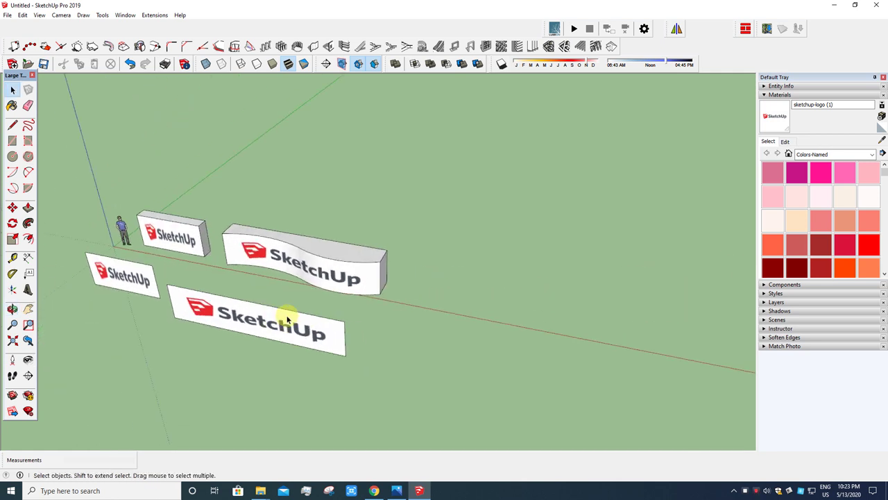
{"action": "scroll", "coordinate": [533, 303], "scroll_direction": "up", "scroll_amount": 5}
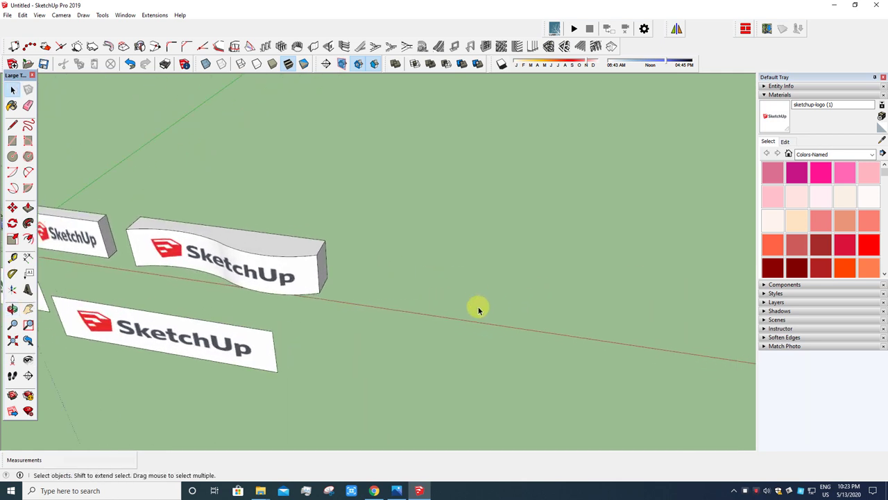
{"action": "key", "text": "c"}
{"action": "left_click", "coordinate": [442, 309]}
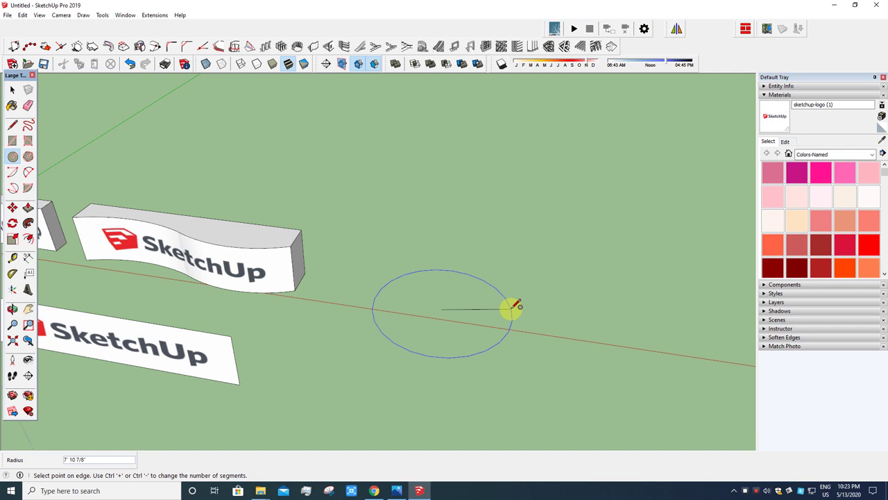
{"action": "key", "text": "Escape"}
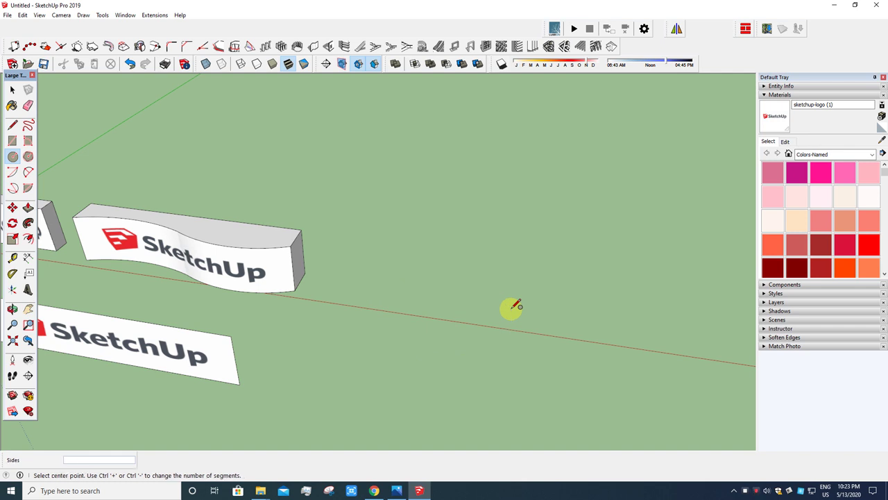
{"action": "key", "text": "space"}
Draw a circle on the ground near the red axis, beyond the end of the curved wall
{"action": "key", "text": "c"}
{"action": "left_click", "coordinate": [474, 309]}
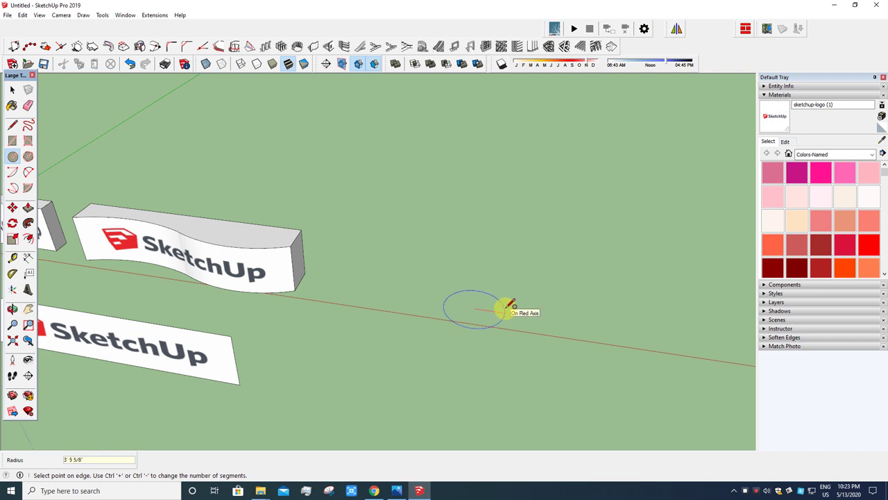
{"action": "left_click", "coordinate": [514, 308]}
{"action": "key", "text": "space"}
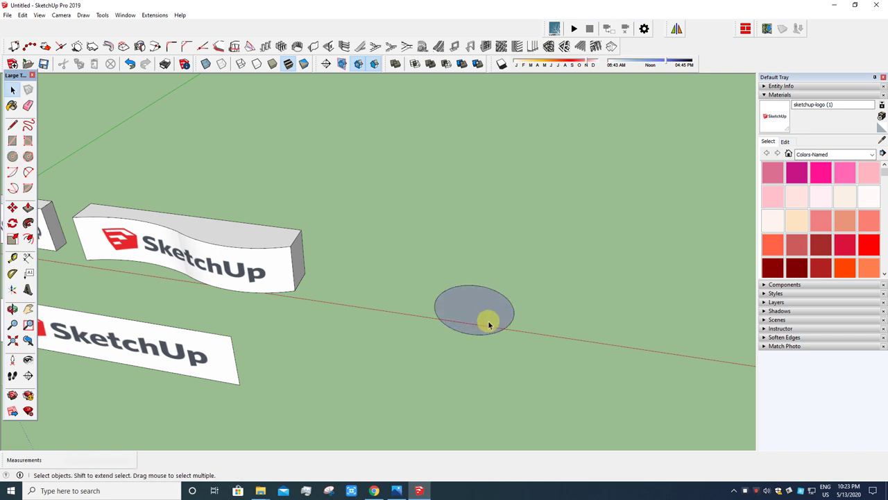
Offset the circle's edge slightly inward and delete the inner disc to leave a thin ring
{"action": "scroll", "coordinate": [464, 326], "scroll_direction": "up", "scroll_amount": 2}
{"action": "key", "text": "f"}
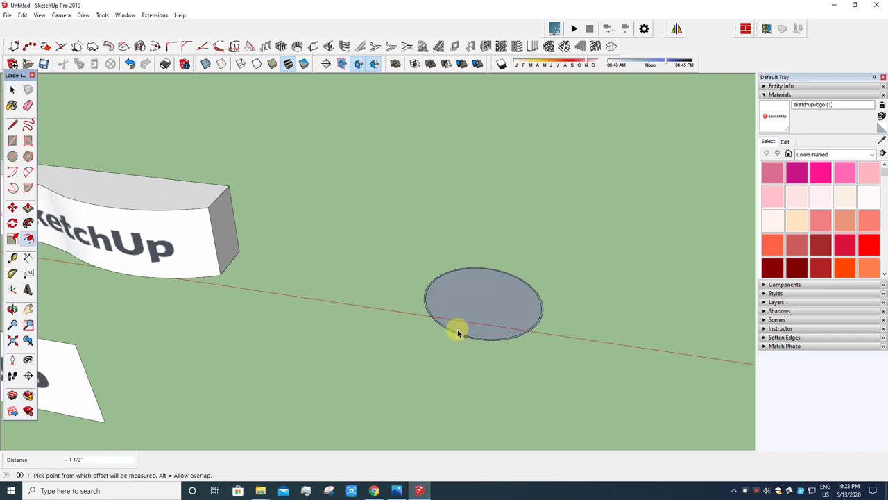
{"action": "scroll", "coordinate": [458, 332], "scroll_direction": "up", "scroll_amount": 1}
{"action": "left_click", "coordinate": [449, 335]}
{"action": "left_click", "coordinate": [458, 328]}
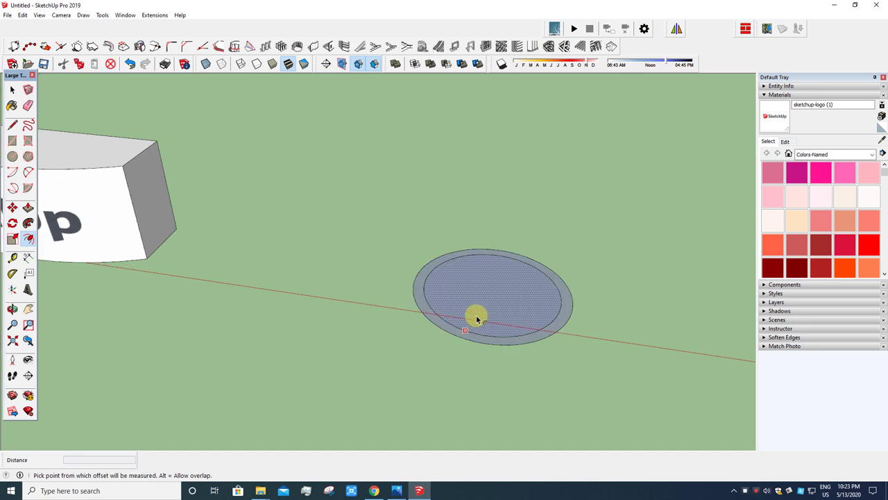
{"action": "key", "text": "space"}
{"action": "key", "text": "Delete"}
Extrude the ring upward with Push/Pull into a hollow cylinder
{"action": "middle_click_drag", "start_coordinate": [480, 309], "coordinate": [501, 312]}
{"action": "key", "text": "p"}
{"action": "left_click_drag", "start_coordinate": [501, 311], "coordinate": [516, 209]}
{"action": "key", "text": "space"}
{"action": "scroll", "coordinate": [409, 335], "scroll_direction": "down", "scroll_amount": 3}
{"action": "middle_click_drag", "start_coordinate": [408, 335], "coordinate": [422, 342]}
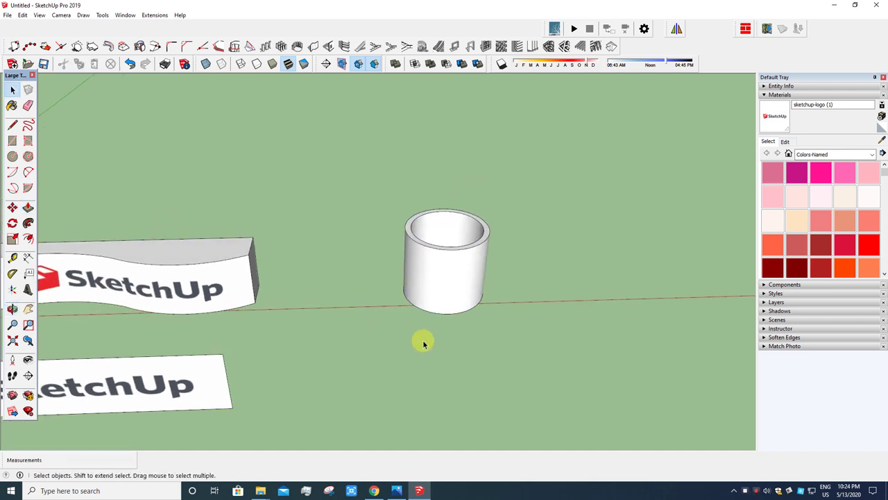
Draw lines from the cylinder's rim to form a separate vertical rectangular panel in front of the cylinder
{"action": "scroll", "coordinate": [451, 278], "scroll_direction": "up", "scroll_amount": 3}
{"action": "middle_click_drag", "start_coordinate": [463, 261], "coordinate": [496, 278]}
{"action": "key", "text": "l"}
{"action": "scroll", "coordinate": [498, 233], "scroll_direction": "up", "scroll_amount": 2}
{"action": "left_click", "coordinate": [493, 233]}
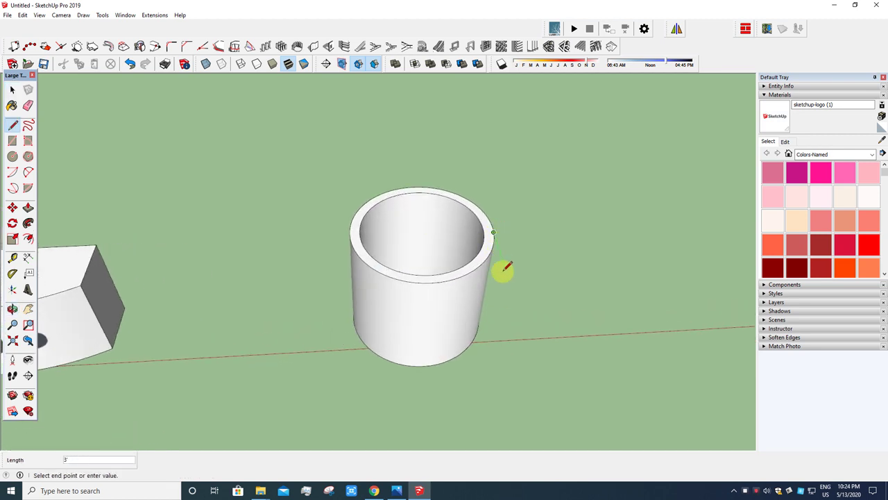
{"action": "scroll", "coordinate": [531, 322], "scroll_direction": "down", "scroll_amount": 2}
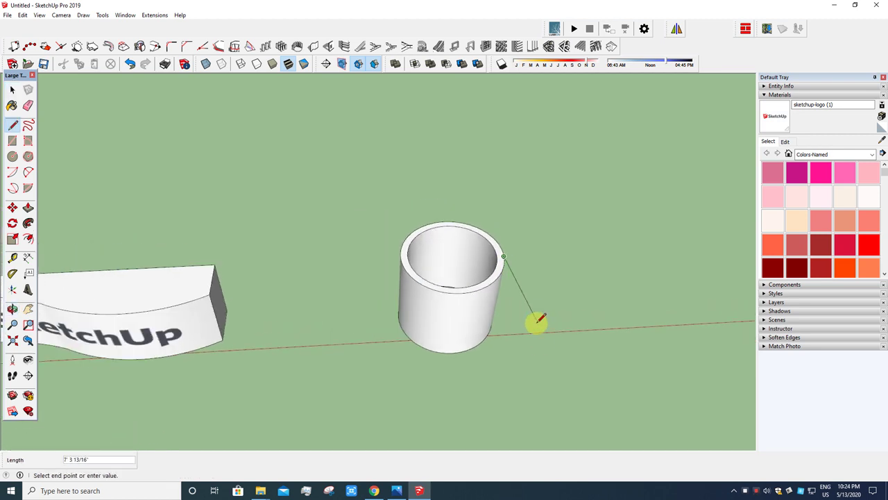
{"action": "middle_click_drag", "start_coordinate": [532, 395], "coordinate": [368, 365]}
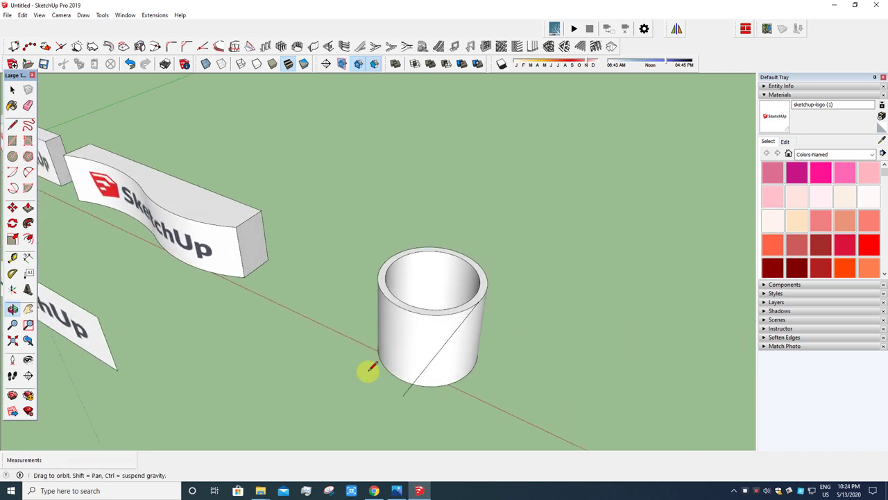
{"action": "scroll", "coordinate": [382, 437], "scroll_direction": "down", "scroll_amount": 2}
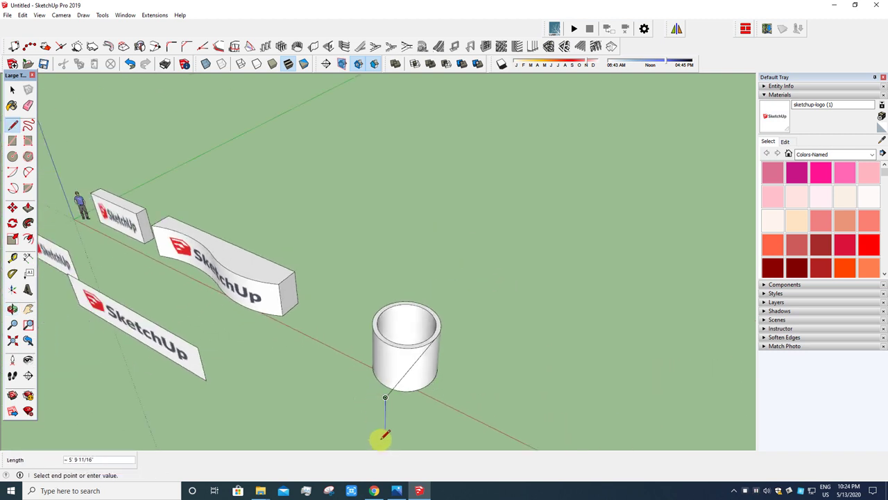
{"action": "left_click", "coordinate": [430, 380]}
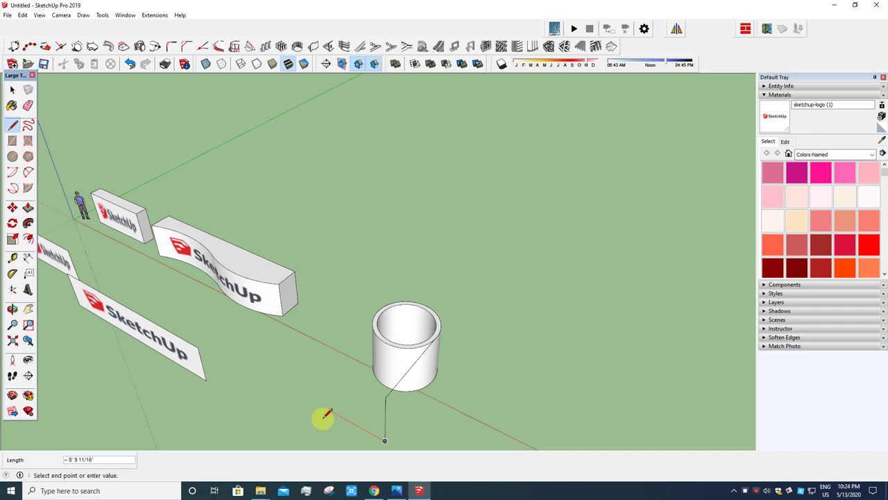
{"action": "middle_click_drag", "start_coordinate": [319, 406], "coordinate": [394, 414]}
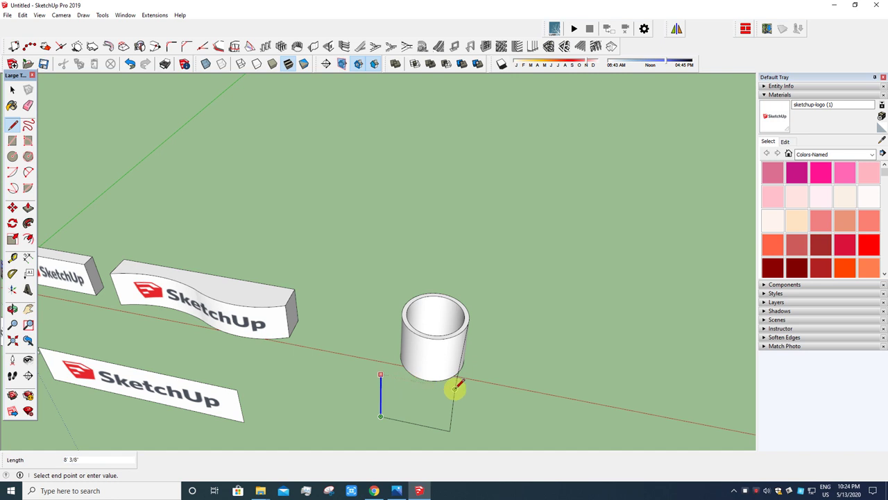
{"action": "key", "text": "space"}
{"action": "middle_click_drag", "start_coordinate": [454, 392], "coordinate": [408, 372]}
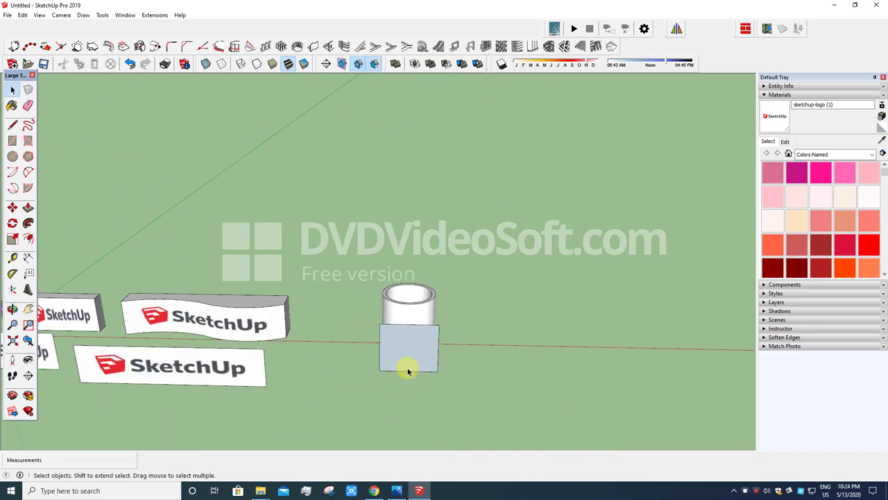
Import the neon CHEERS! beer-mug JPEG from the Desktop as a texture and place it on the panel in front of the cylinder
{"action": "left_click", "coordinate": [7, 15]}
{"action": "left_click", "coordinate": [27, 158]}
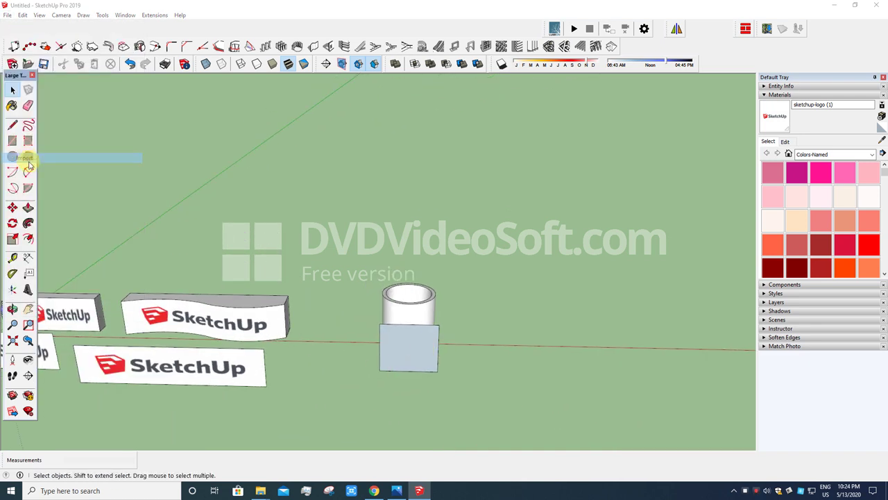
{"action": "scroll", "coordinate": [451, 229], "scroll_direction": "down", "scroll_amount": 5}
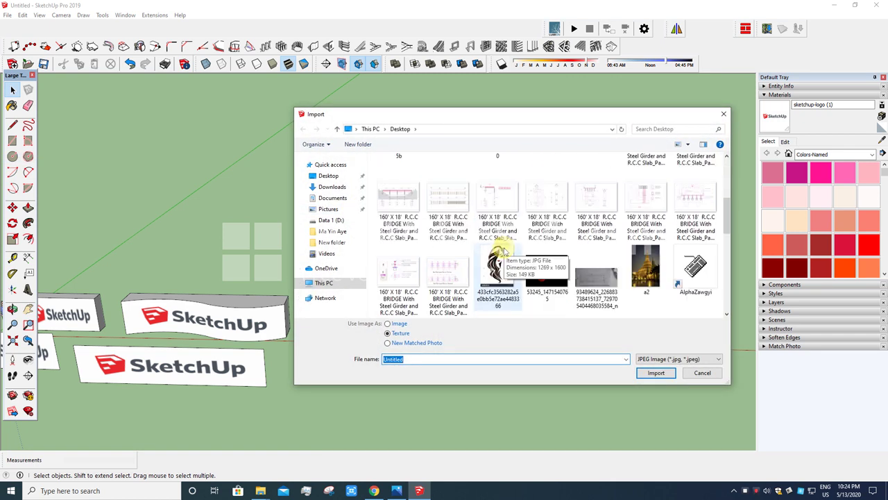
{"action": "scroll", "coordinate": [498, 251], "scroll_direction": "down", "scroll_amount": 2}
{"action": "left_click", "coordinate": [548, 215]}
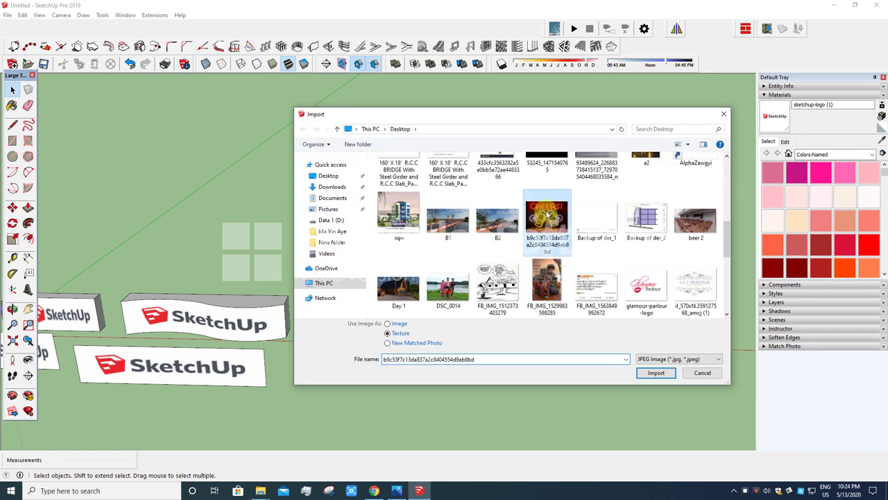
{"action": "left_click", "coordinate": [655, 372]}
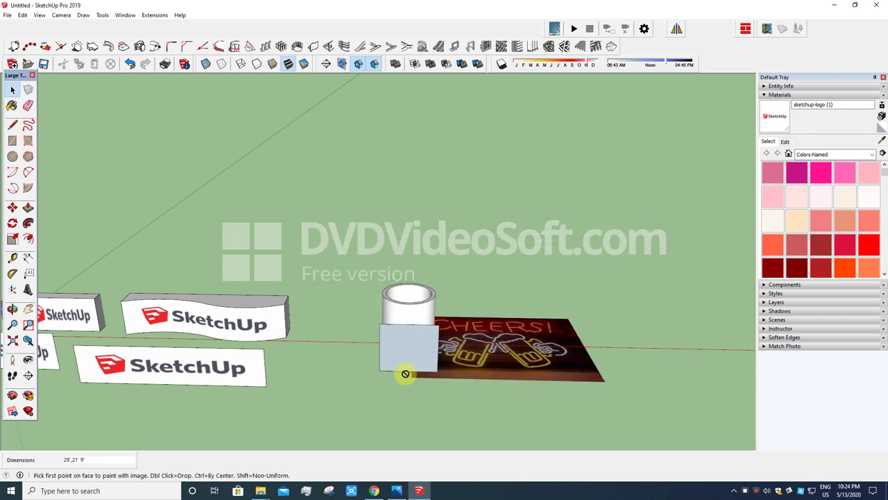
{"action": "left_click", "coordinate": [386, 367]}
{"action": "left_click", "coordinate": [437, 325]}
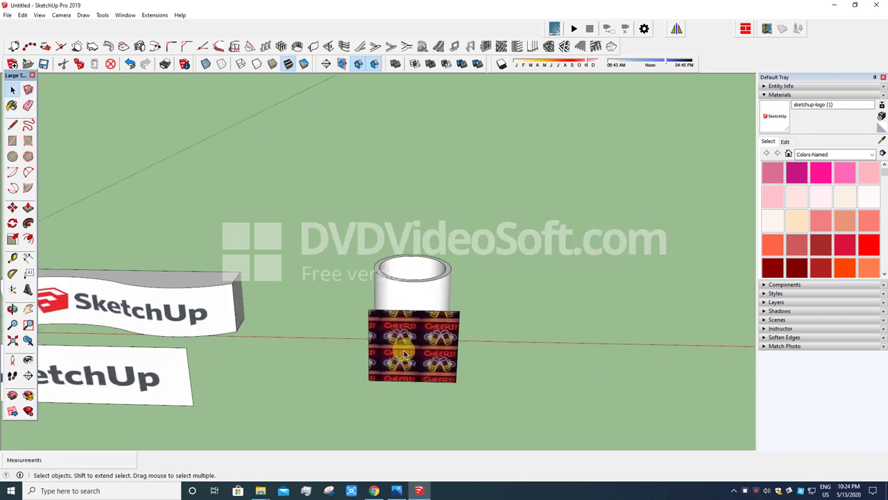
Reposition and scale the panel's texture so that a single CHEERS! image fills the whole panel
{"action": "middle_click_drag", "start_coordinate": [430, 333], "coordinate": [509, 331]}
{"action": "scroll", "coordinate": [449, 354], "scroll_direction": "up", "scroll_amount": 3}
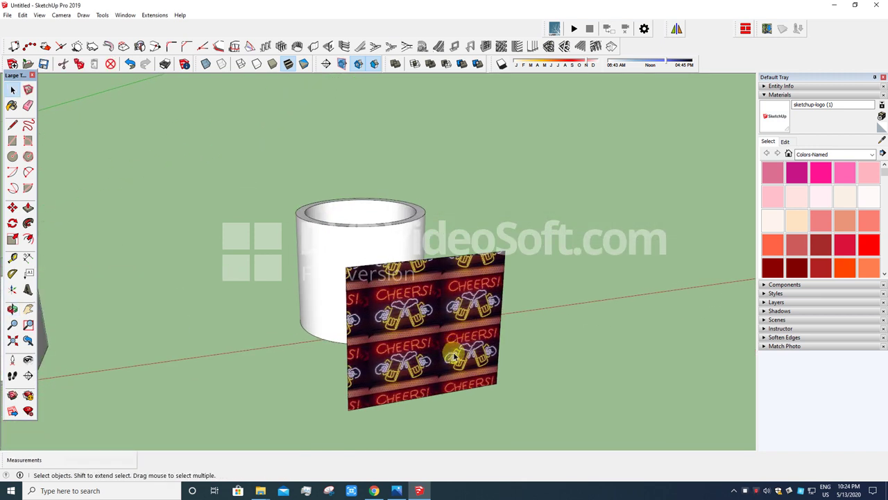
{"action": "mouse_move", "coordinate": [438, 357]}
{"action": "middle_mouse_down"}
{"action": "mouse_move", "coordinate": [458, 347]}
{"action": "mouse_move", "coordinate": [445, 322]}
{"action": "middle_mouse_up"}
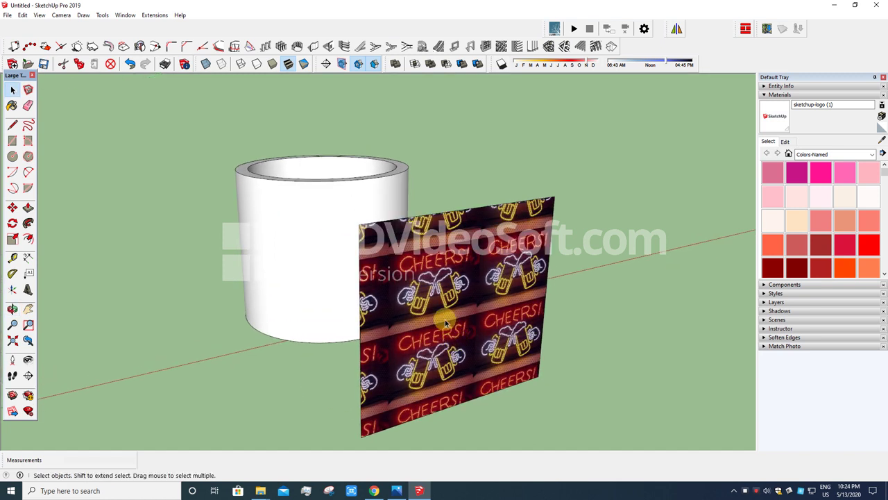
{"action": "right_click", "coordinate": [445, 322]}
{"action": "mouse_move", "coordinate": [489, 274]}
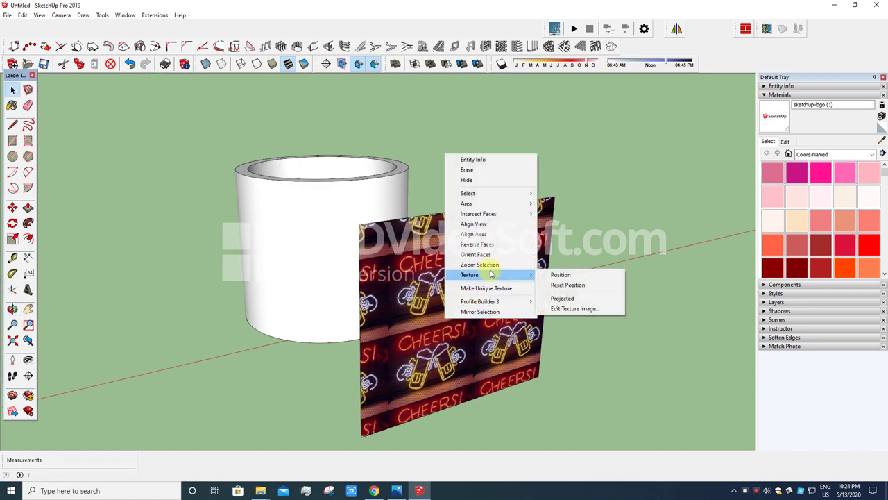
{"action": "left_click", "coordinate": [560, 274]}
{"action": "left_click_drag", "start_coordinate": [432, 332], "coordinate": [413, 389]}
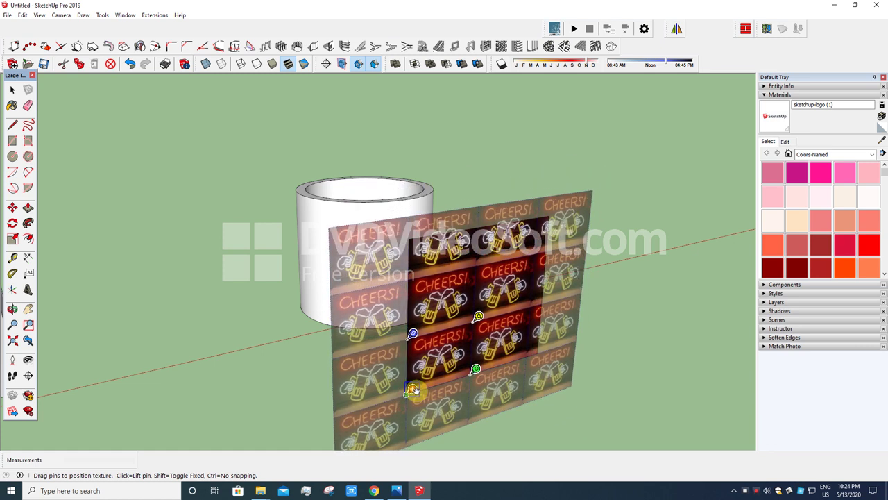
{"action": "left_click_drag", "start_coordinate": [471, 376], "coordinate": [540, 347]}
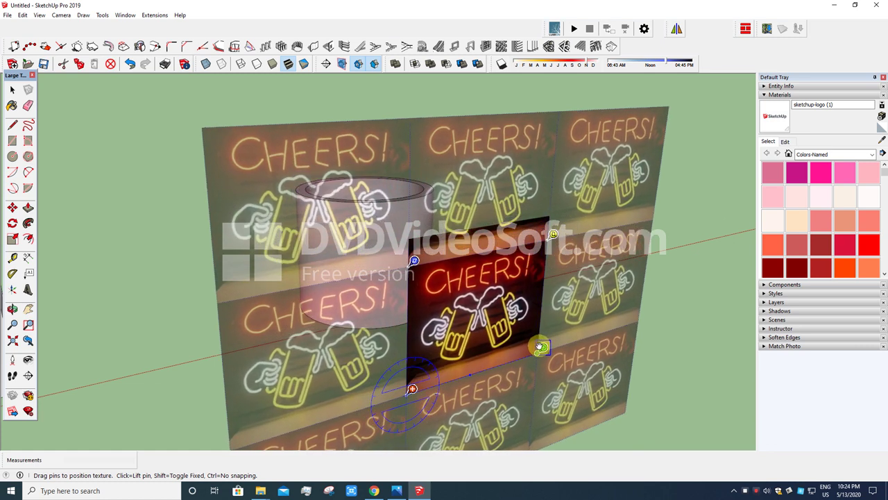
{"action": "left_click_drag", "start_coordinate": [414, 261], "coordinate": [414, 234]}
{"action": "scroll", "coordinate": [407, 265], "scroll_direction": "down", "scroll_amount": 2}
{"action": "key", "text": "Return"}
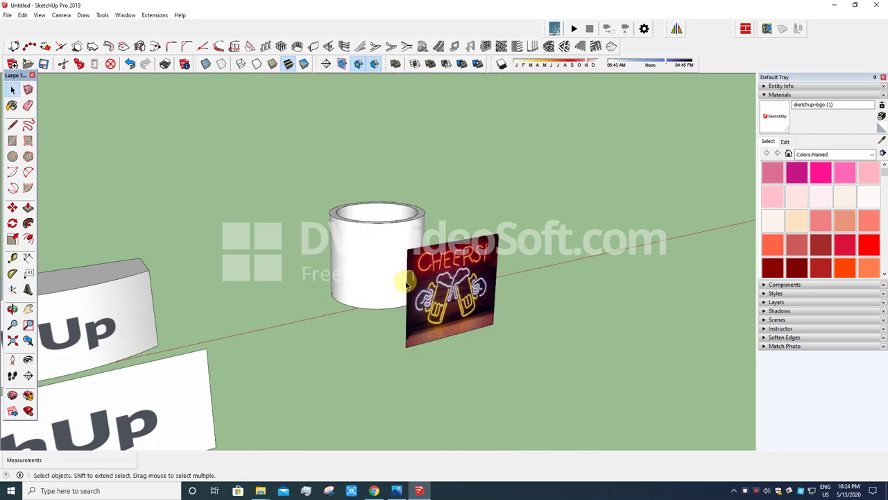
Try to paint the cylinder's outer face with the CHEERS! material sampled from the panel
{"action": "middle_click_drag", "start_coordinate": [382, 341], "coordinate": [416, 316]}
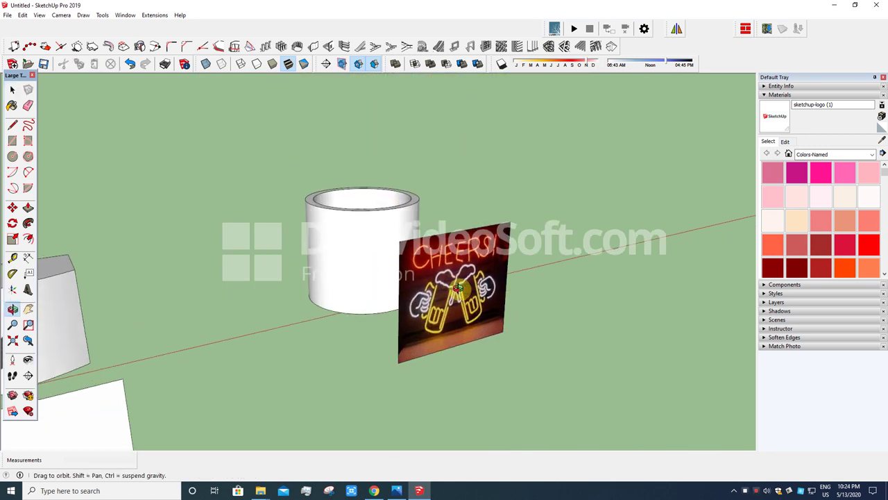
{"action": "left_click", "coordinate": [883, 143]}
{"action": "left_click", "coordinate": [448, 286]}
{"action": "left_click", "coordinate": [371, 272]}
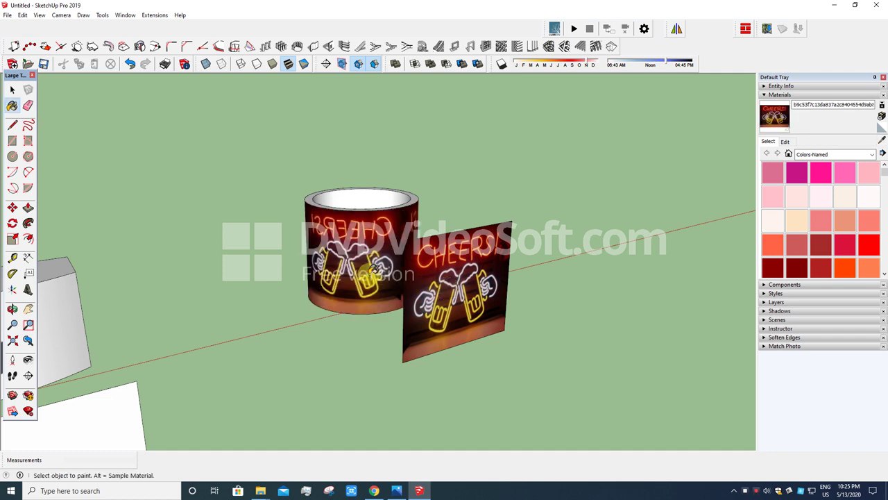
Set the CHEERS! texture on the flat panel to Projected
{"action": "mouse_move", "coordinate": [375, 273]}
{"action": "middle_mouse_down"}
{"action": "mouse_move", "coordinate": [192, 287]}
{"action": "mouse_move", "coordinate": [159, 270]}
{"action": "mouse_move", "coordinate": [205, 278]}
{"action": "mouse_move", "coordinate": [539, 275]}
{"action": "mouse_move", "coordinate": [334, 309]}
{"action": "mouse_move", "coordinate": [557, 206]}
{"action": "mouse_move", "coordinate": [518, 291]}
{"action": "middle_mouse_up"}
{"action": "scroll", "coordinate": [519, 291], "scroll_direction": "up", "scroll_amount": 3}
{"action": "right_click", "coordinate": [480, 295]}
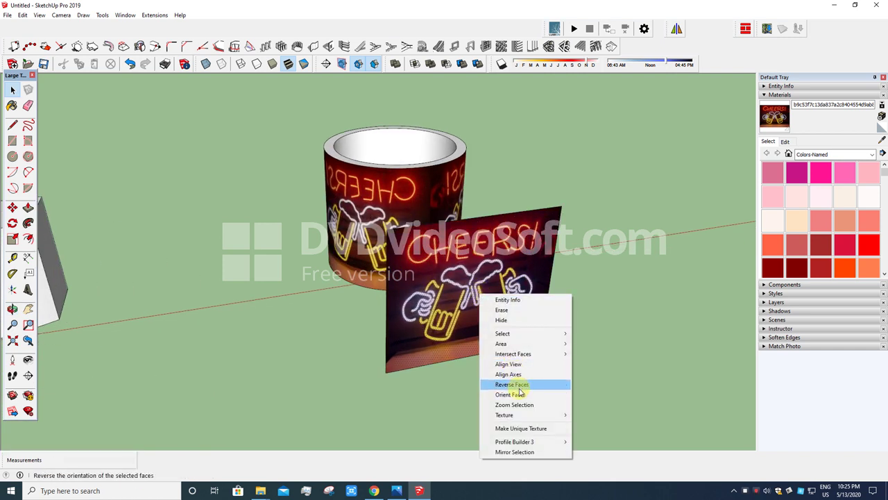
{"action": "mouse_move", "coordinate": [535, 418]}
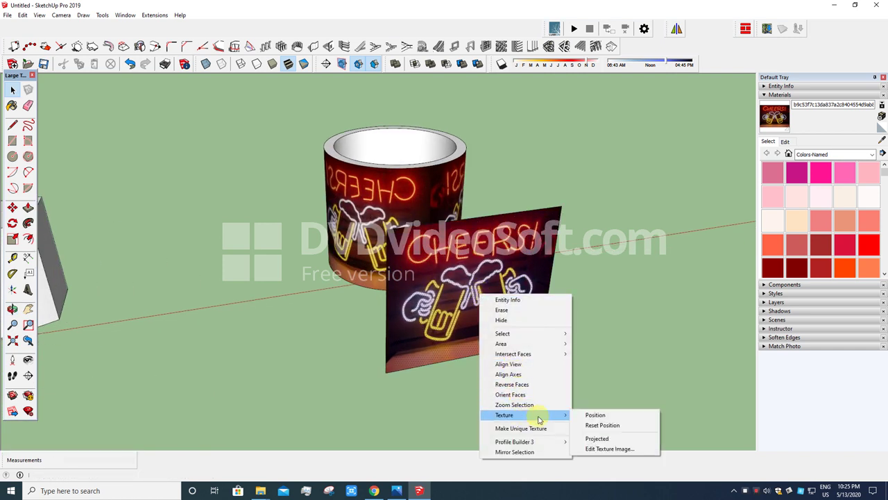
{"action": "left_click", "coordinate": [596, 438]}
Sample the projected CHEERS! texture from the panel and paint it onto the cylinder's outer face
{"action": "left_click", "coordinate": [882, 142]}
{"action": "left_click", "coordinate": [477, 288]}
{"action": "left_click", "coordinate": [432, 207]}
{"action": "mouse_move", "coordinate": [423, 198]}
{"action": "middle_mouse_down"}
{"action": "mouse_move", "coordinate": [360, 229]}
{"action": "mouse_move", "coordinate": [213, 260]}
{"action": "mouse_move", "coordinate": [232, 243]}
{"action": "mouse_move", "coordinate": [204, 220]}
{"action": "mouse_move", "coordinate": [169, 258]}
{"action": "mouse_move", "coordinate": [604, 242]}
{"action": "mouse_move", "coordinate": [668, 213]}
{"action": "mouse_move", "coordinate": [333, 197]}
{"action": "mouse_move", "coordinate": [537, 224]}
{"action": "mouse_move", "coordinate": [456, 171]}
{"action": "mouse_move", "coordinate": [404, 201]}
{"action": "middle_mouse_up"}
{"action": "scroll", "coordinate": [604, 242], "scroll_direction": "down", "scroll_amount": 3}
{"action": "scroll", "coordinate": [408, 160], "scroll_direction": "up", "scroll_amount": 3}
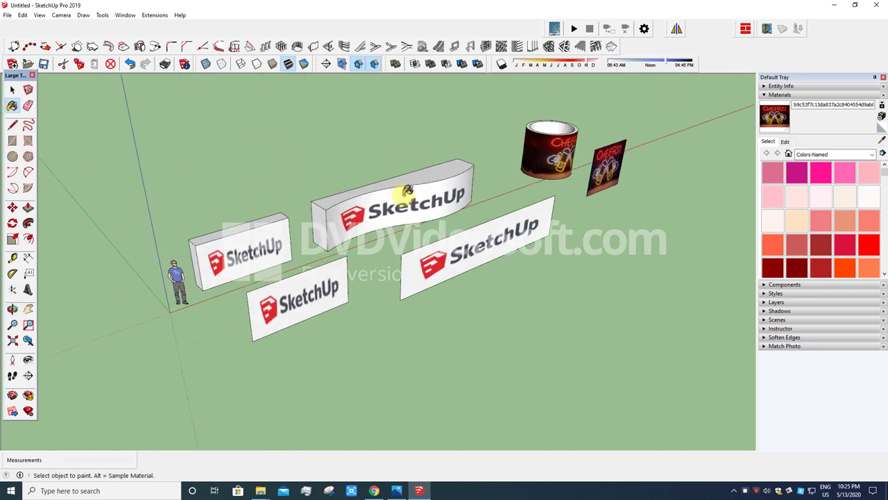
{"action": "scroll", "coordinate": [404, 202], "scroll_direction": "up", "scroll_amount": 2}
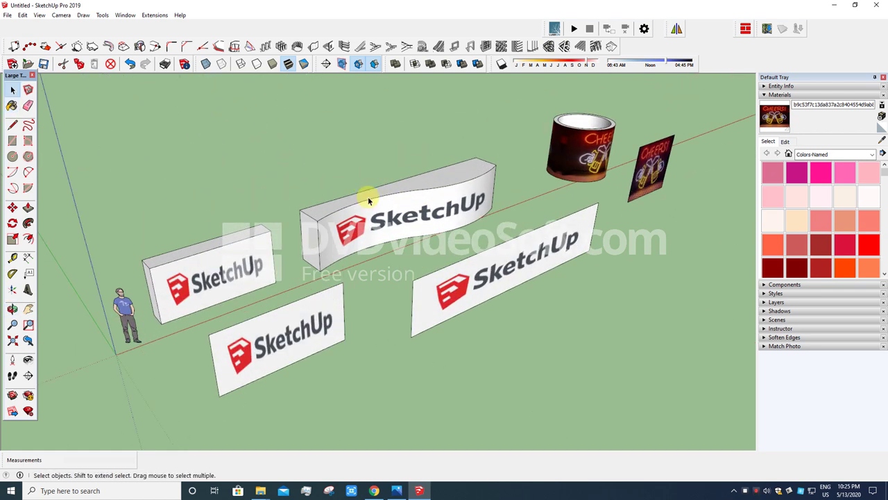